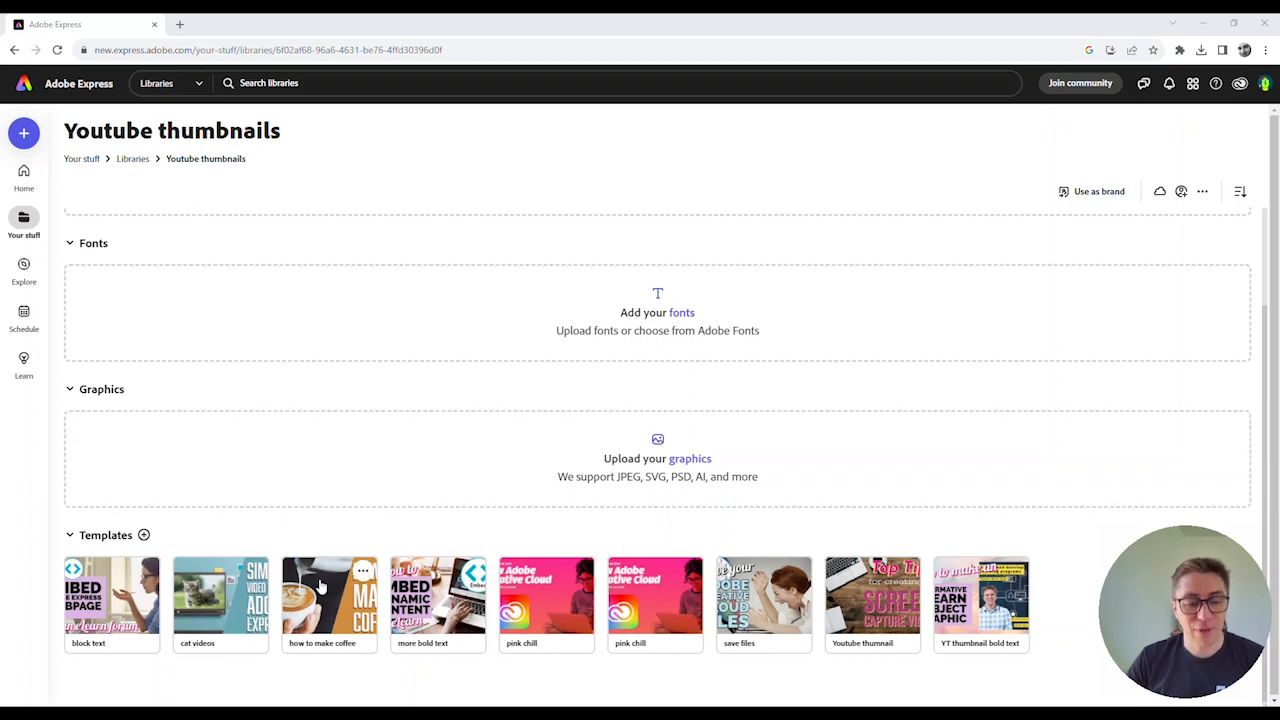
- Start a new file from the "cat videos" template in the Youtube thumbnails library
{"action": "left_click", "coordinate": [239, 605]}
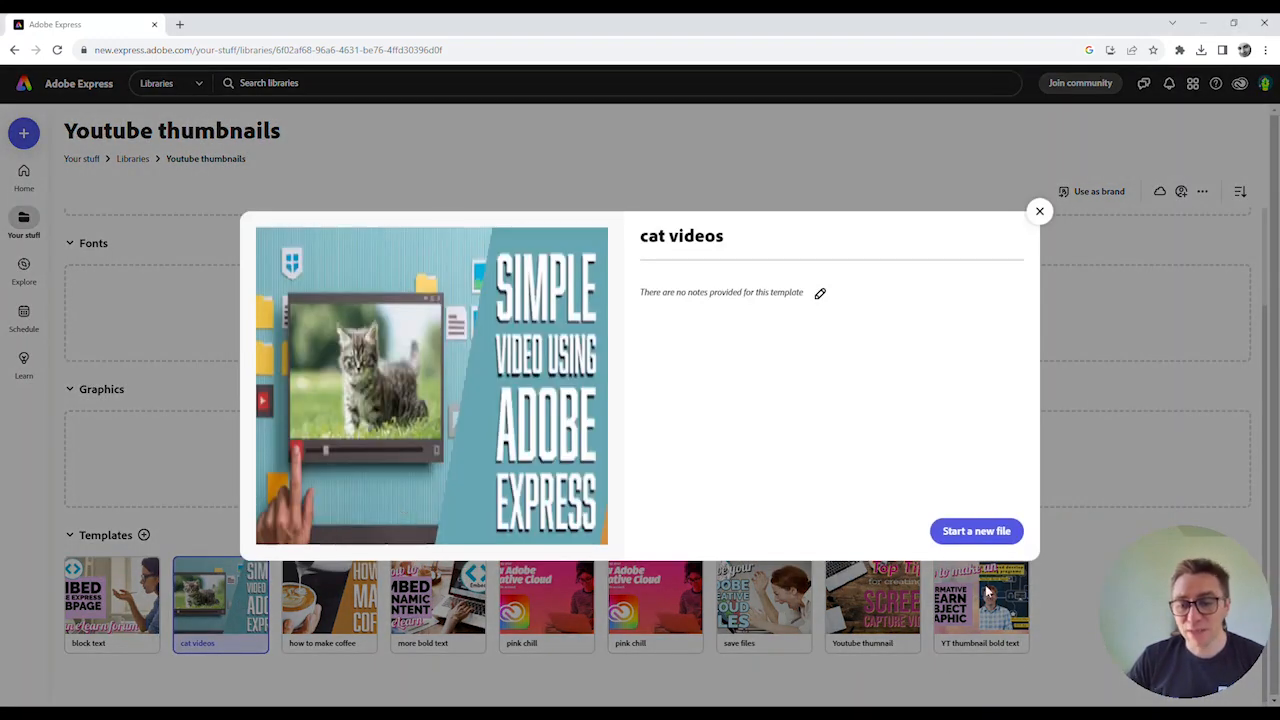
{"action": "left_click", "coordinate": [974, 536]}
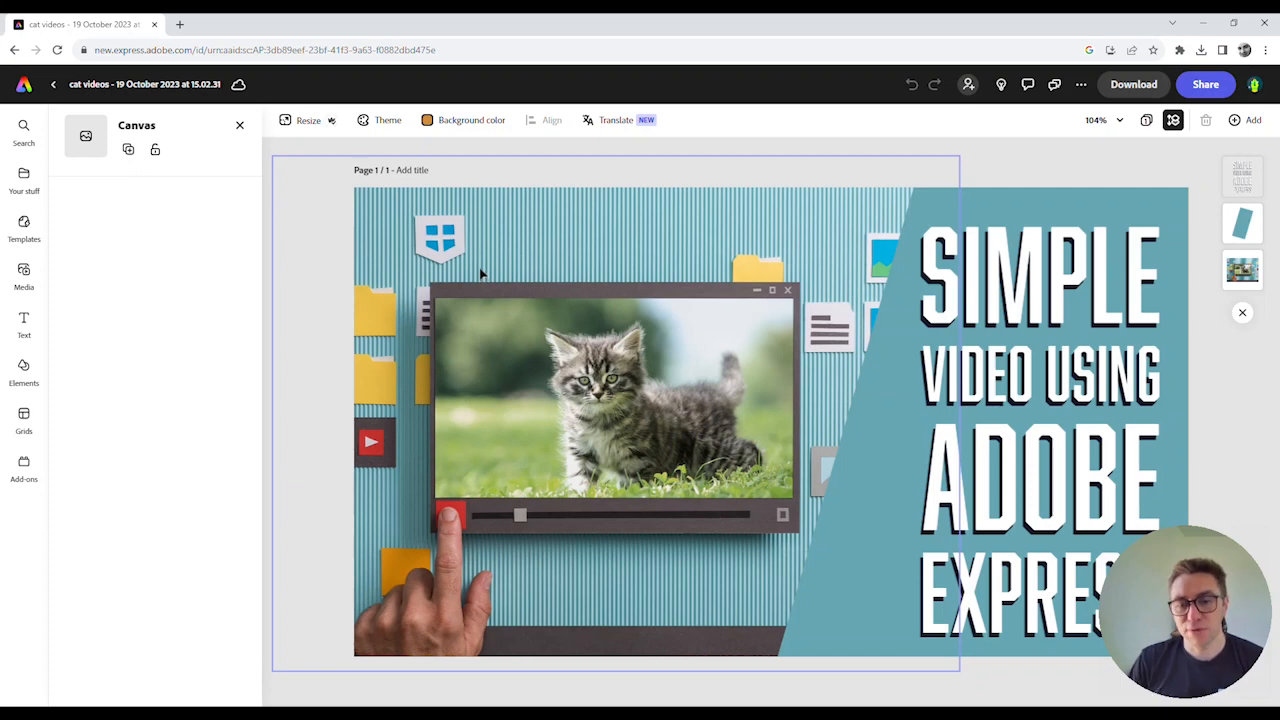
- Replace the cat photo with a "coffee" search result showing milk poured into a hand-held cup, and shift it slightly left
{"action": "left_click", "coordinate": [579, 277]}
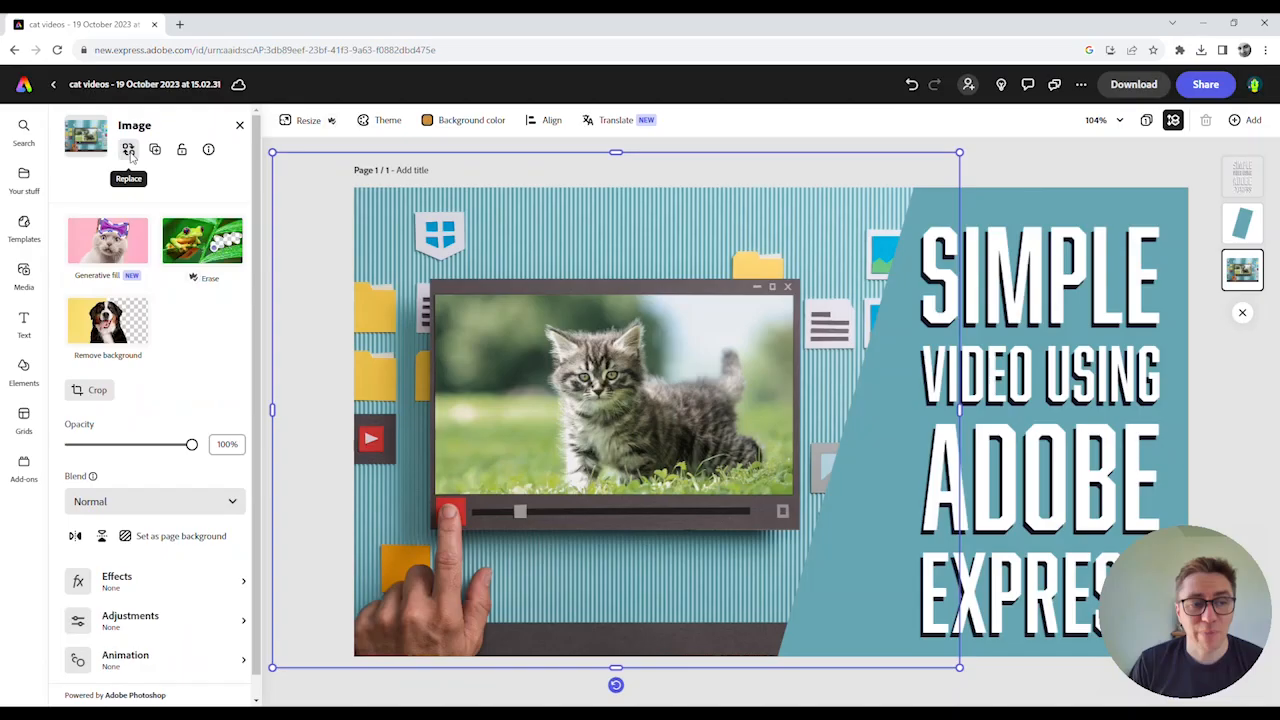
{"action": "left_click", "coordinate": [243, 162]}
{"action": "left_click", "coordinate": [119, 200]}
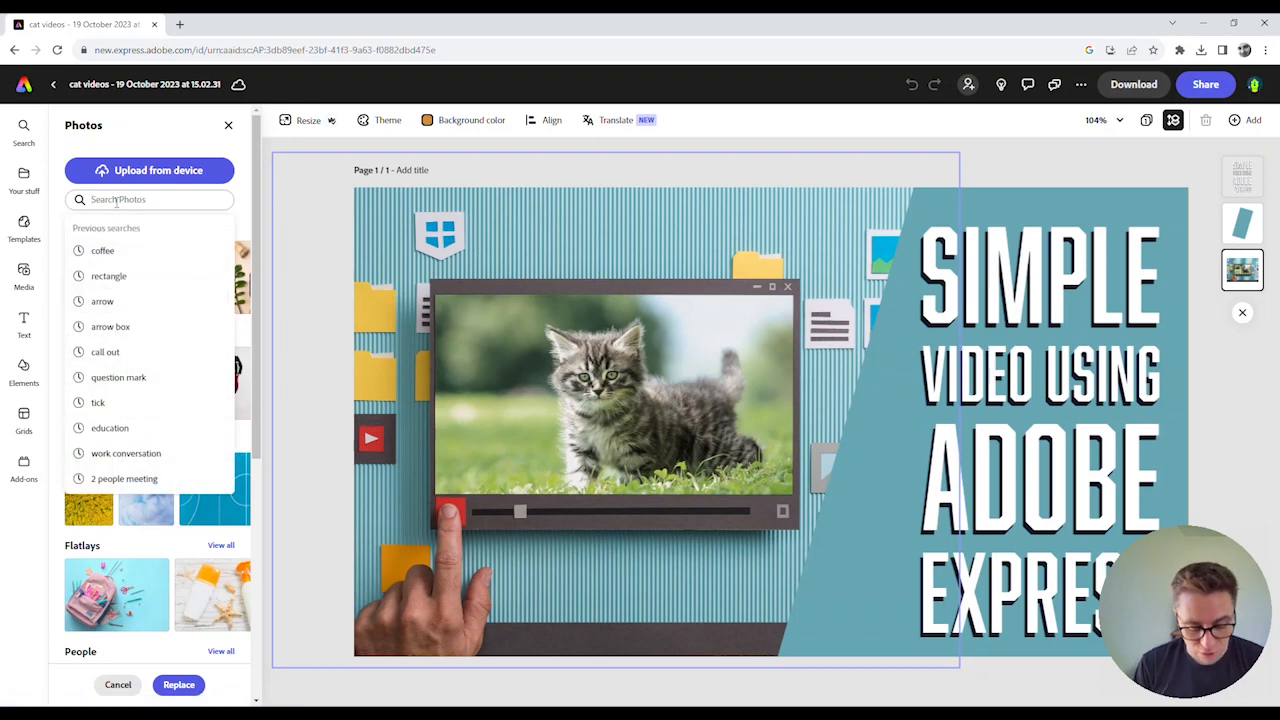
{"action": "type", "text": "coffee"}
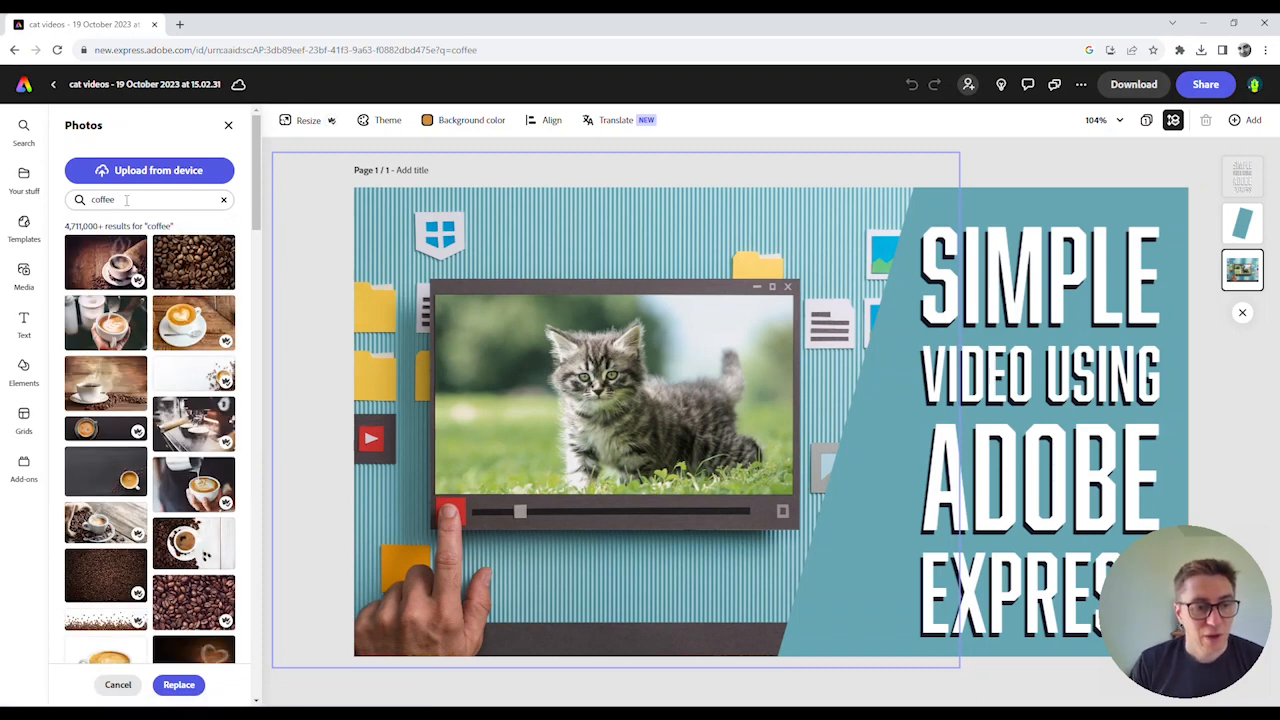
{"action": "left_click", "coordinate": [124, 328]}
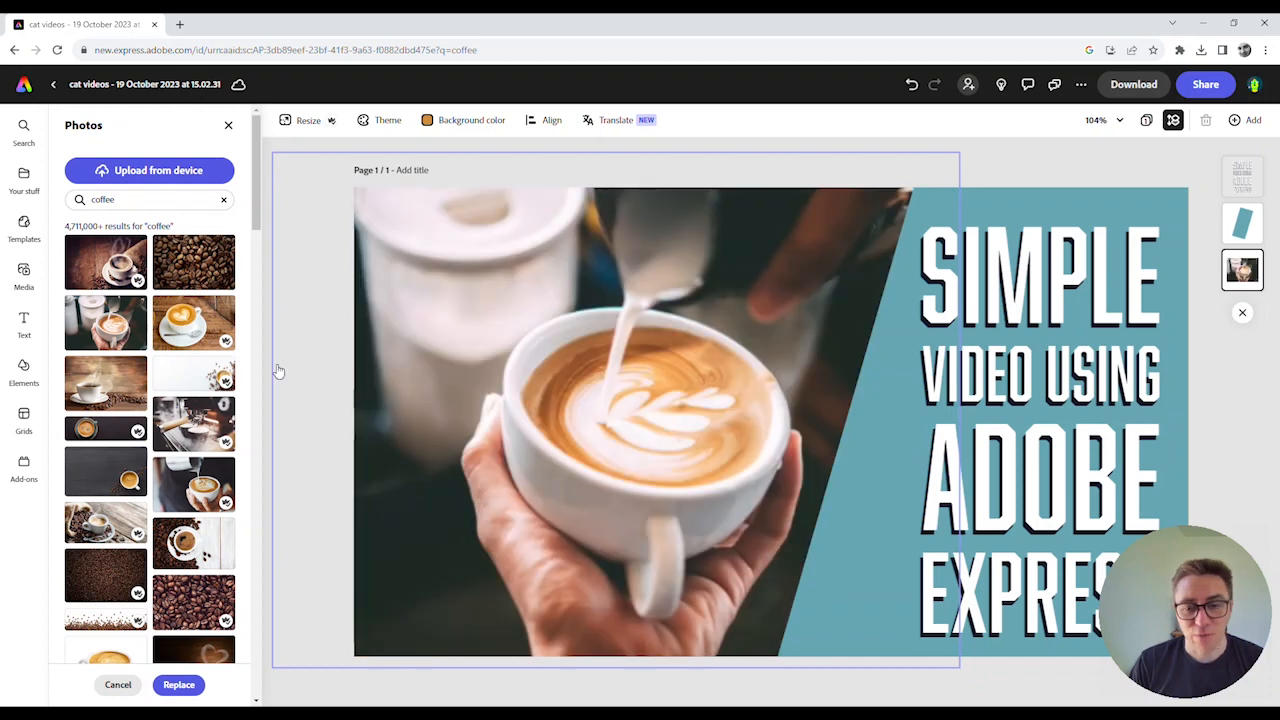
{"action": "left_click", "coordinate": [726, 466]}
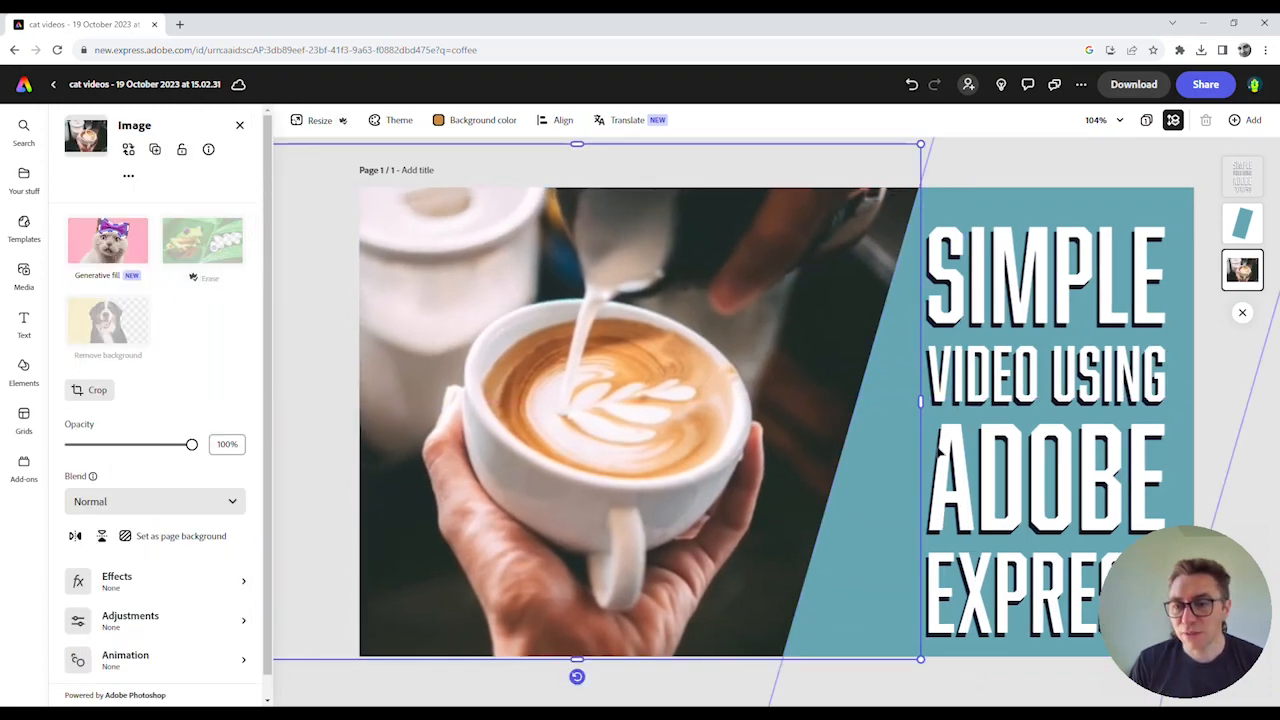
- Replace the thumbnail's heading text with "LET'S MAKE COFFEE"
{"action": "left_click", "coordinate": [984, 398]}
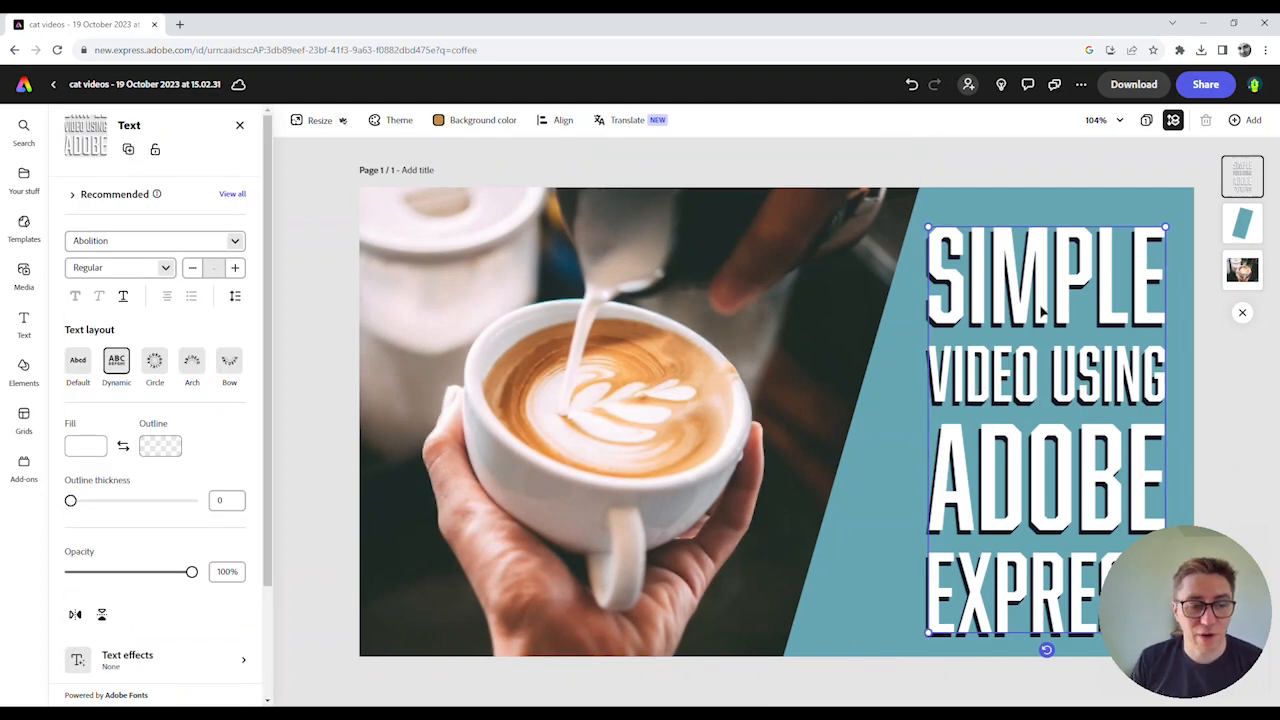
{"action": "left_click", "coordinate": [236, 241]}
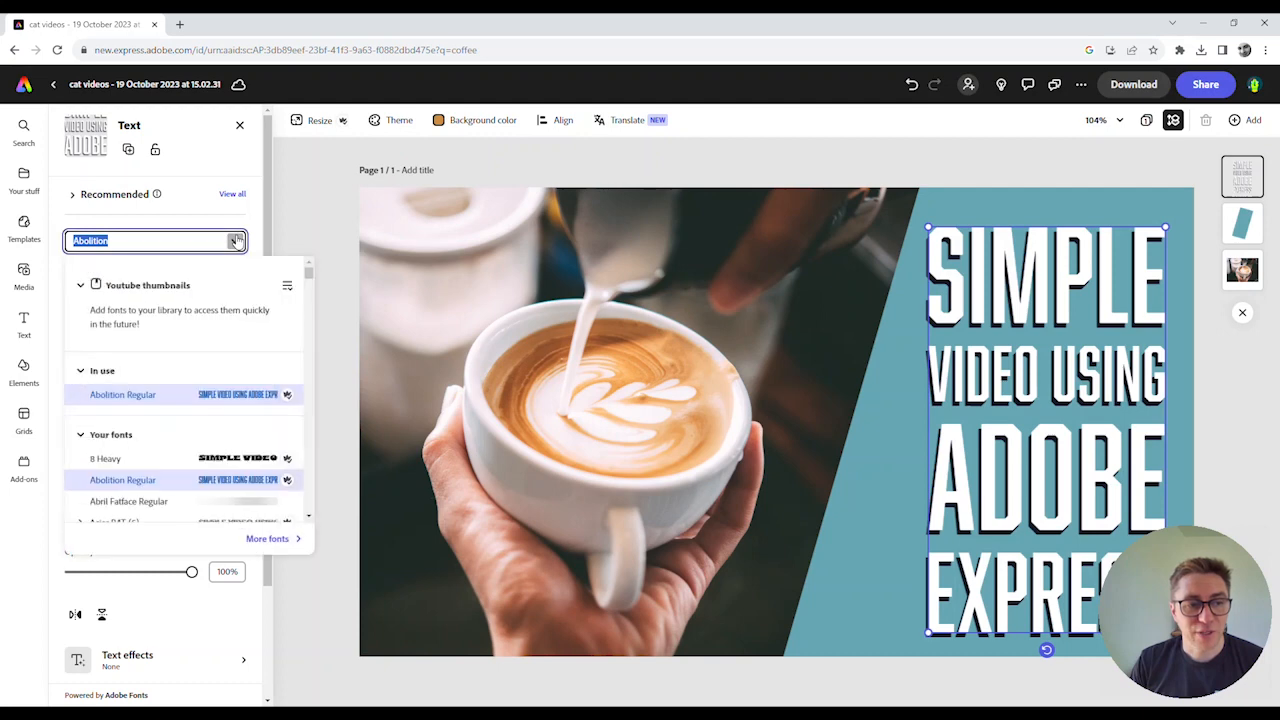
{"action": "left_click", "coordinate": [236, 241]}
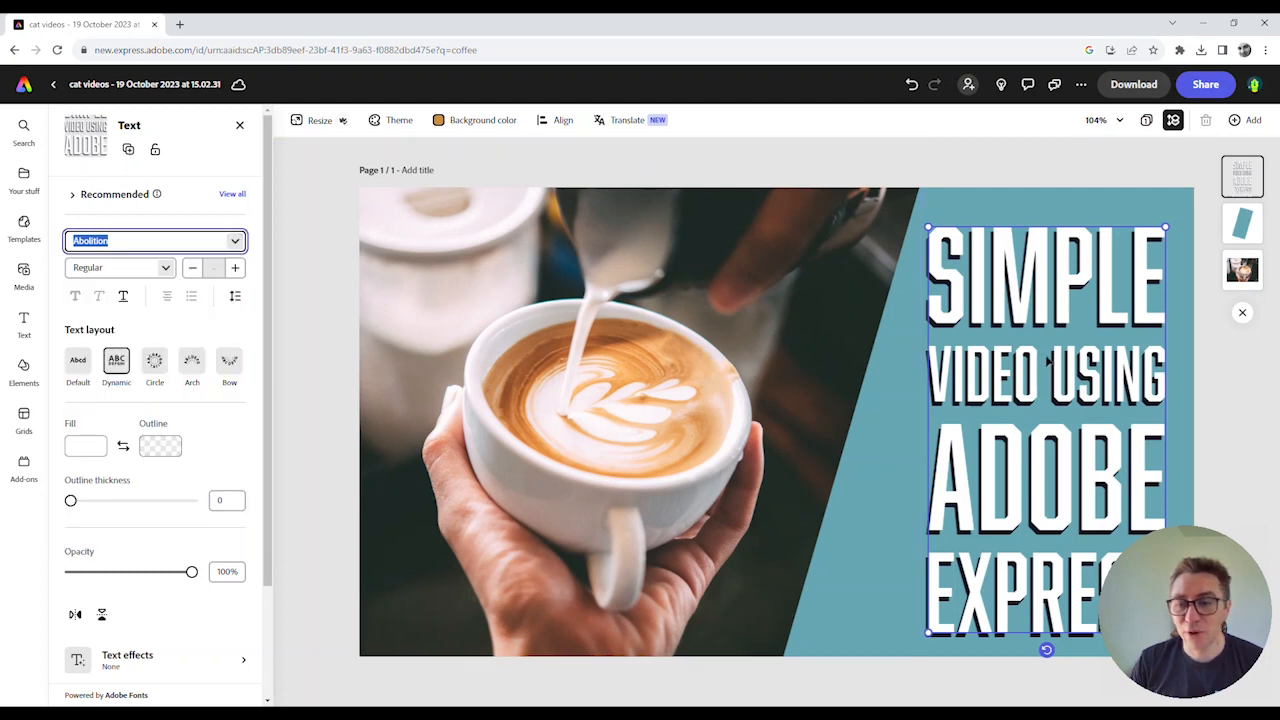
{"action": "double_click", "coordinate": [1046, 364]}
{"action": "left_click_drag", "start_coordinate": [934, 270], "coordinate": [1100, 610]}
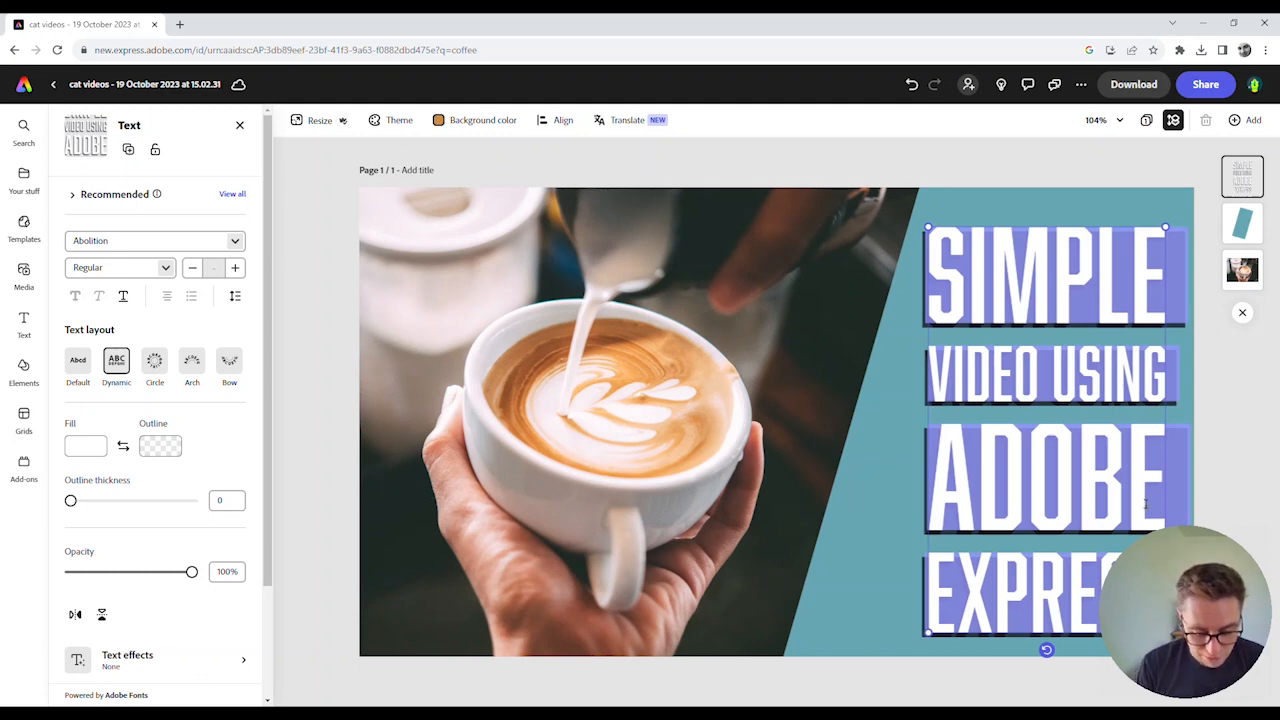
{"action": "type", "text": "LET'S MA"}
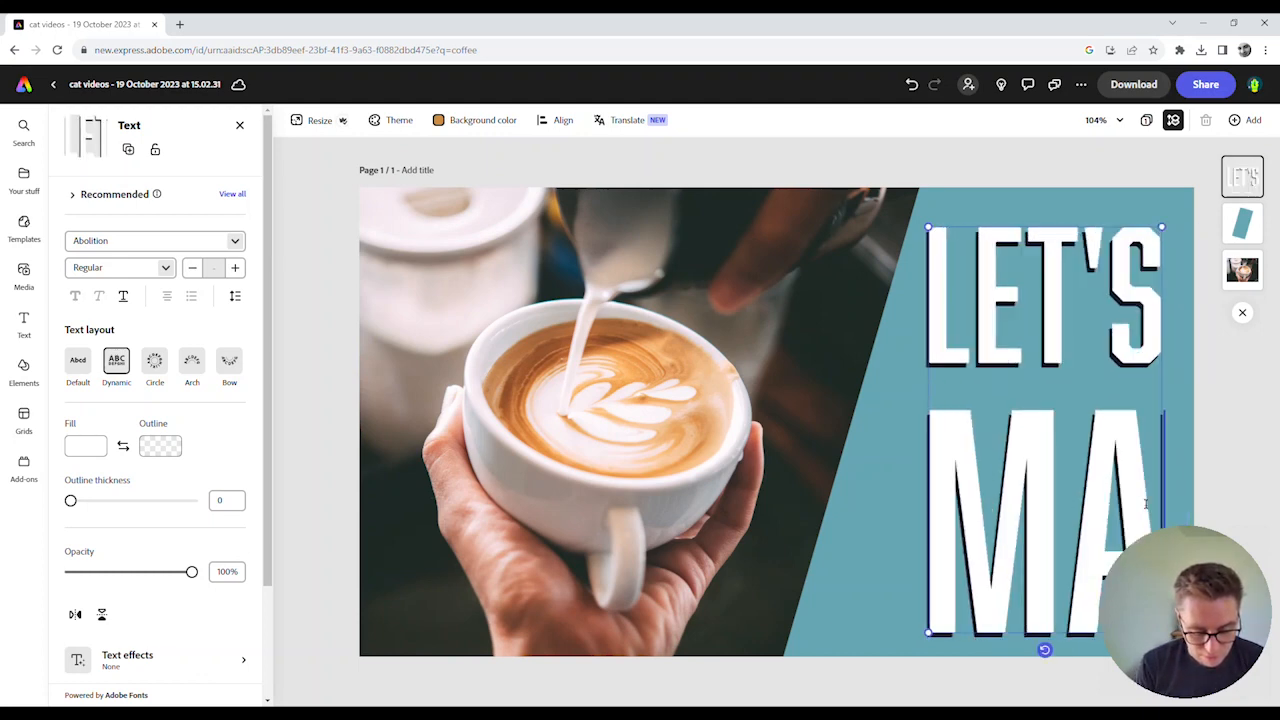
{"action": "type", "text": "KE C"}
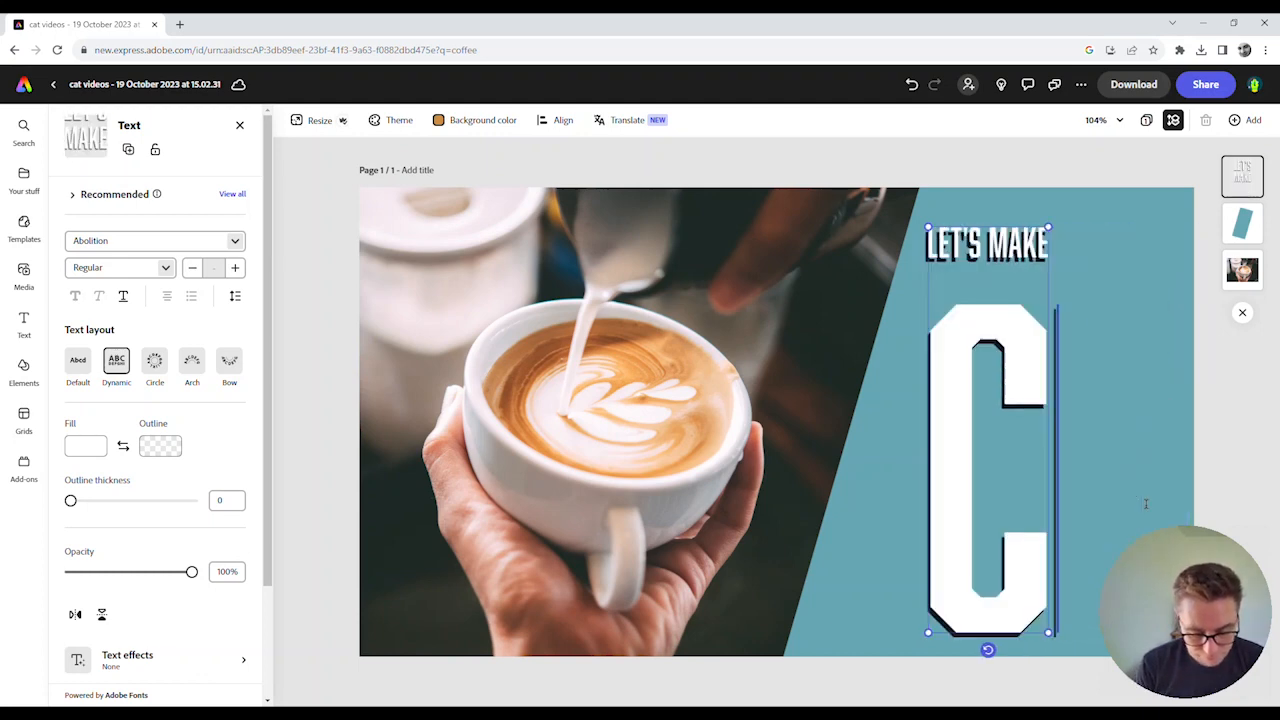
{"action": "type", "text": "OFFEE"}
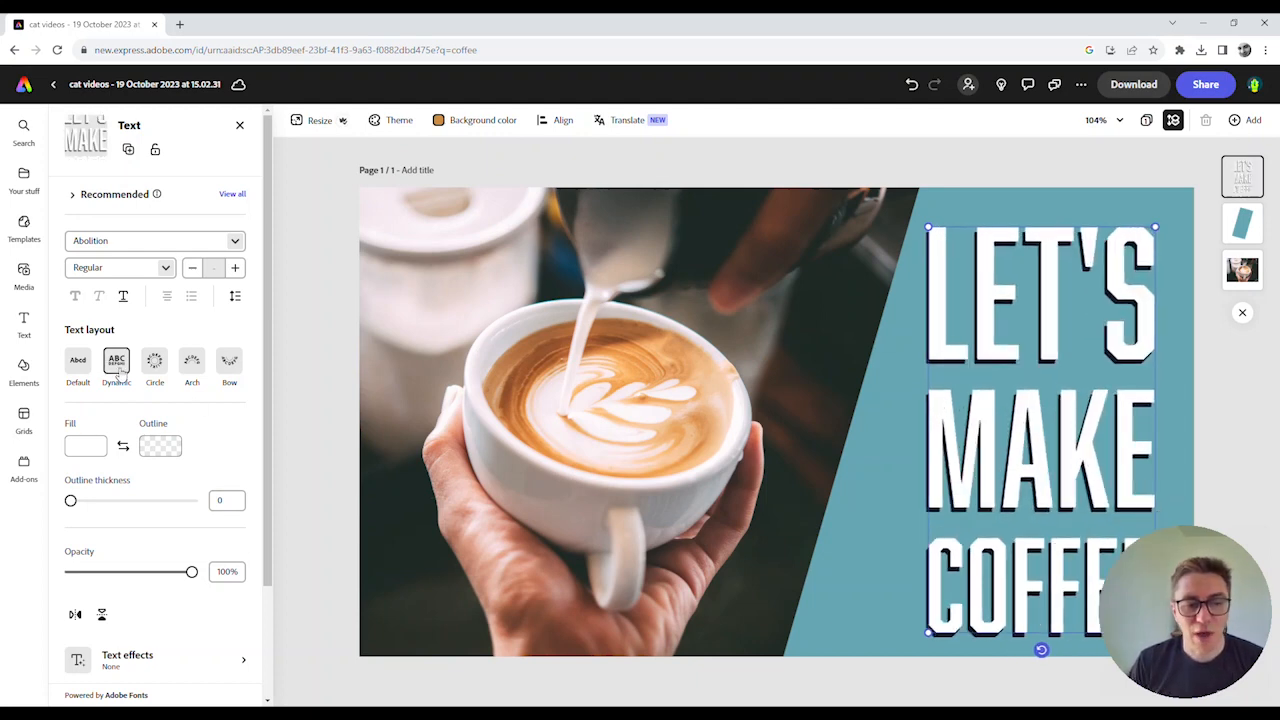
- Try the Default text layout on the heading and return it to the Dynamic layout
{"action": "mouse_move", "coordinate": [118, 368]}
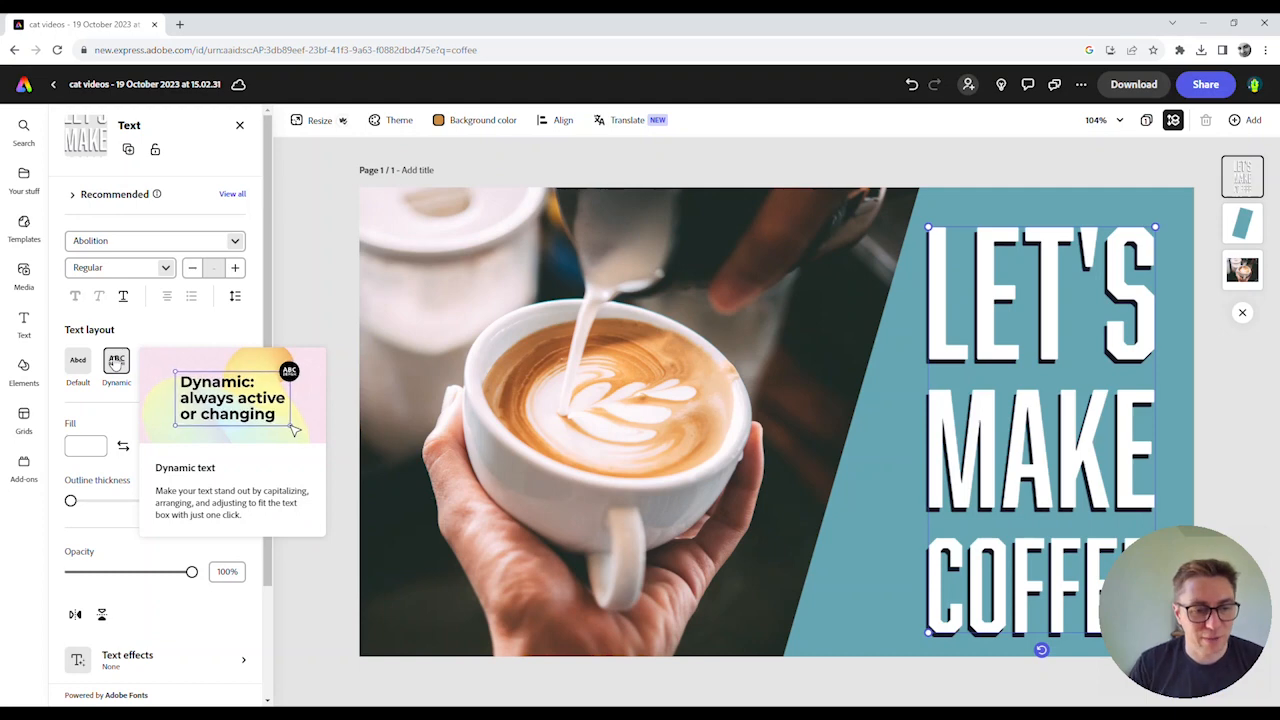
{"action": "left_click", "coordinate": [76, 364]}
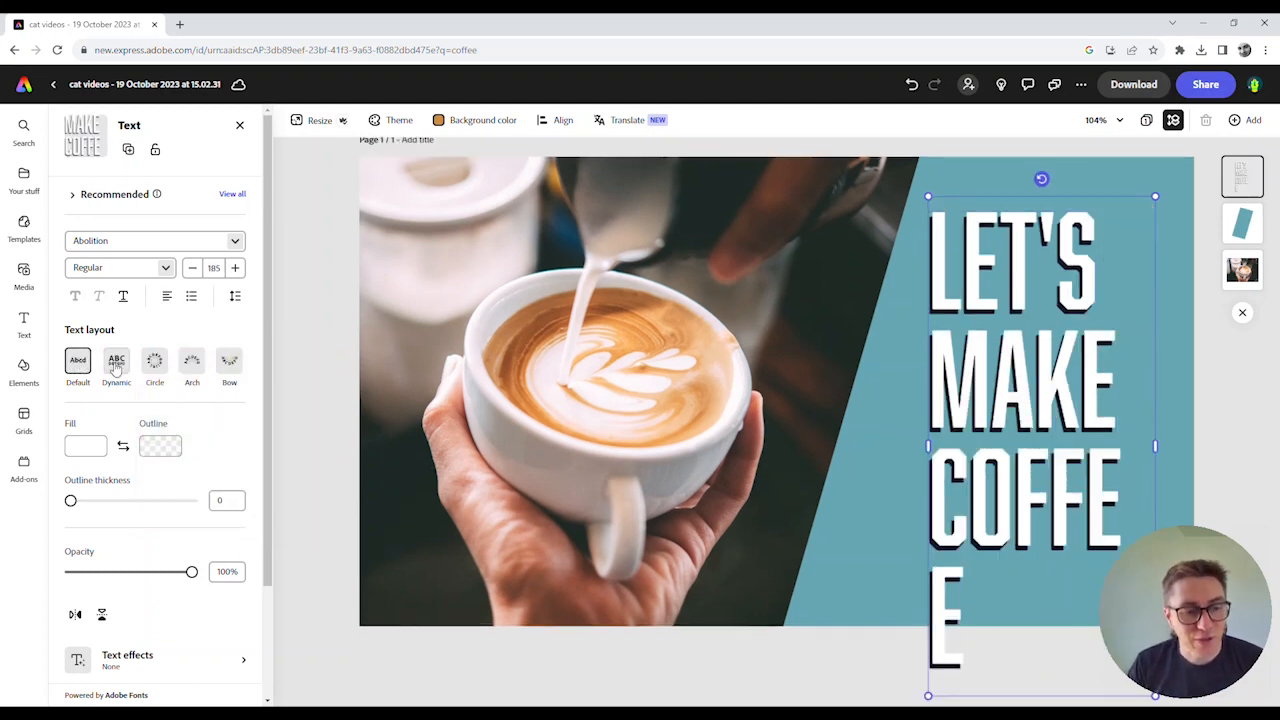
{"action": "left_click", "coordinate": [115, 368]}
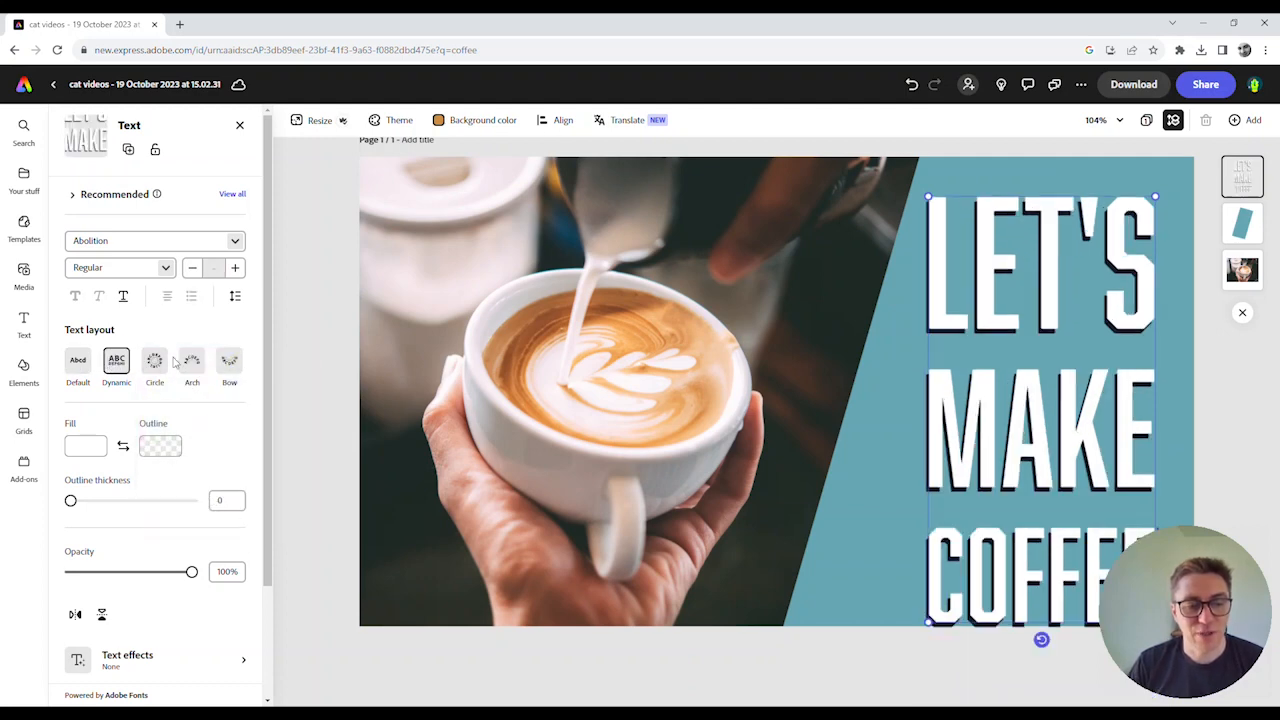
- Move the heading slightly upward on the slanted coloured panel
{"action": "left_click", "coordinate": [1040, 409]}
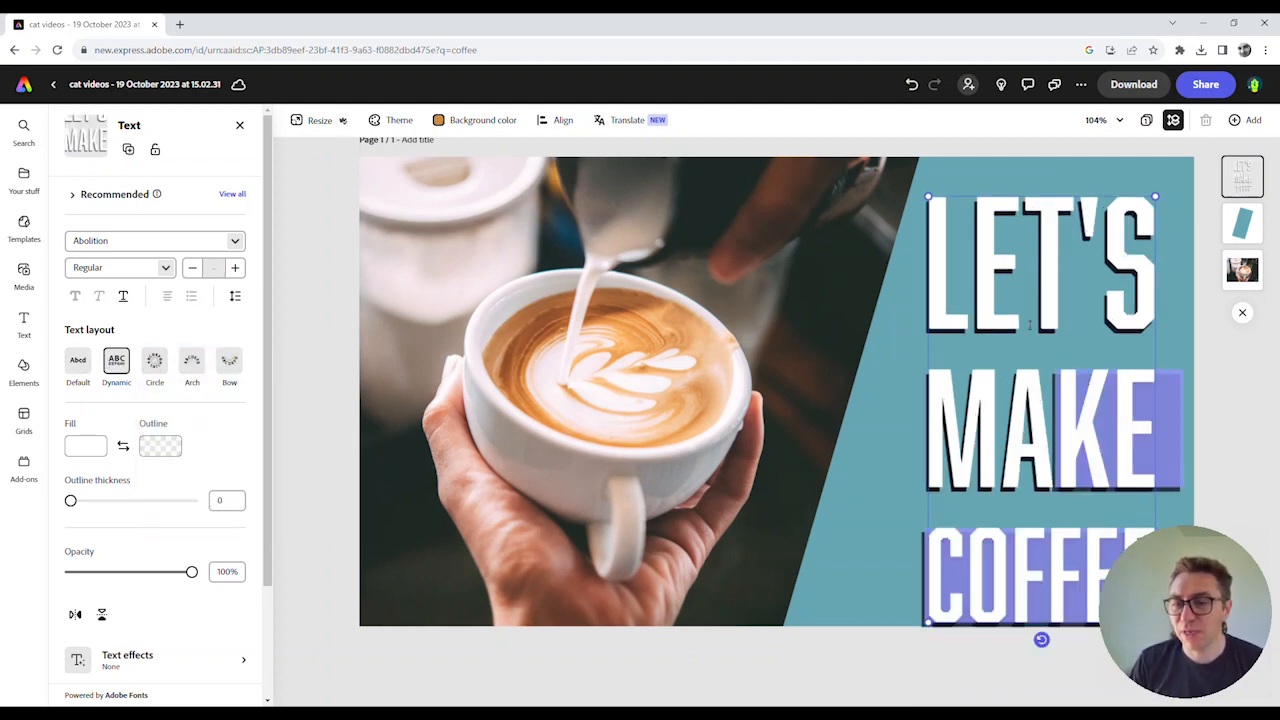
{"action": "left_click", "coordinate": [1022, 190]}
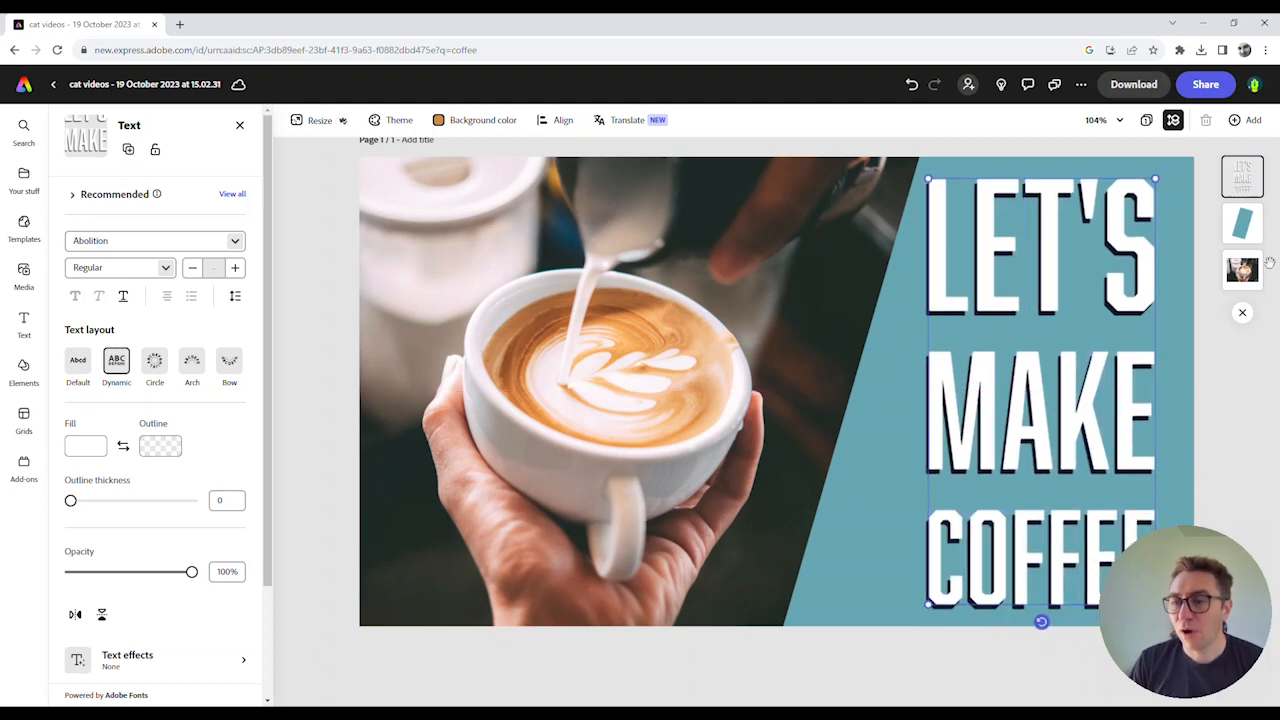
- Recolour the slanted teal panel behind the heading with a brown sampled from the coffee in the photo
{"action": "left_click", "coordinate": [1247, 224]}
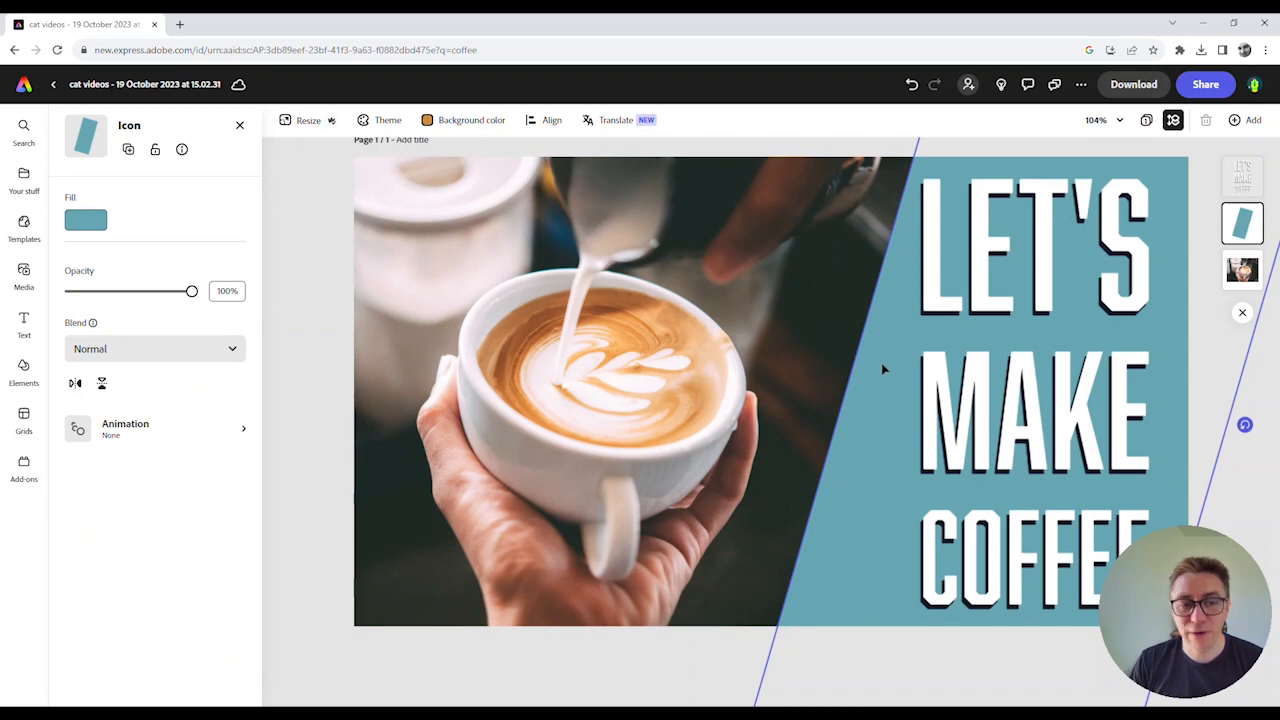
{"action": "left_click", "coordinate": [97, 227]}
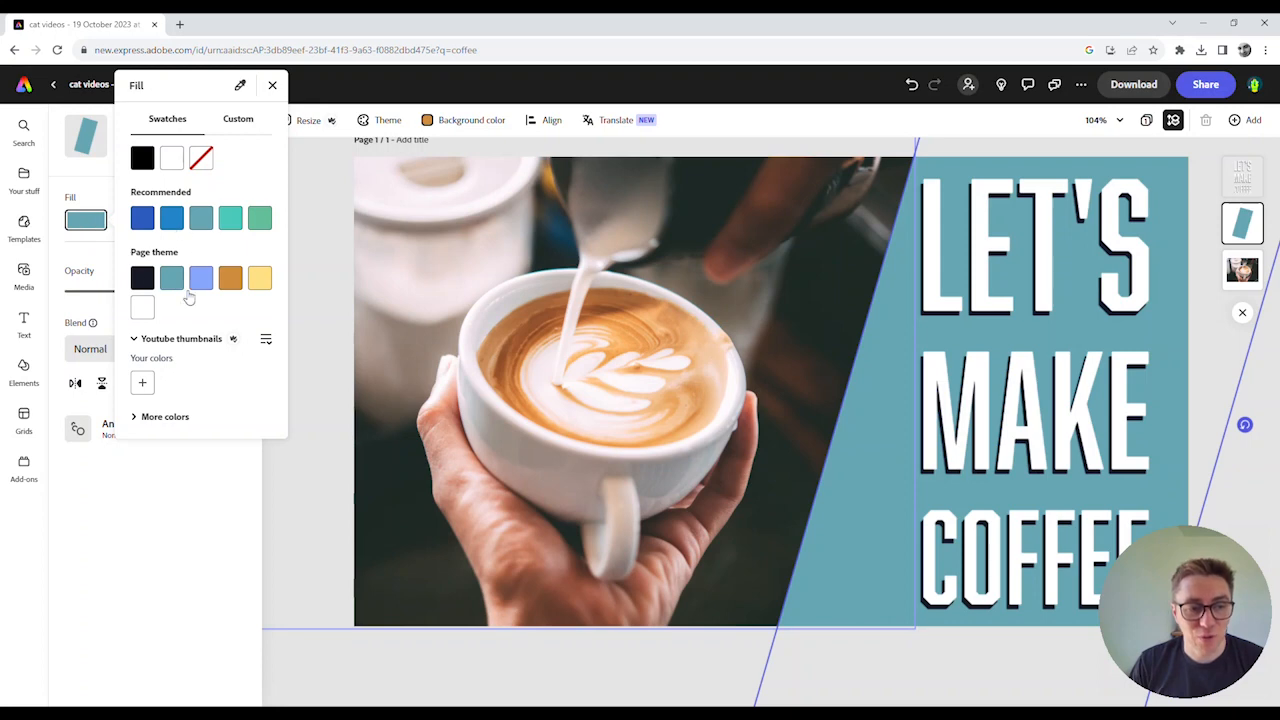
{"action": "left_click", "coordinate": [141, 419]}
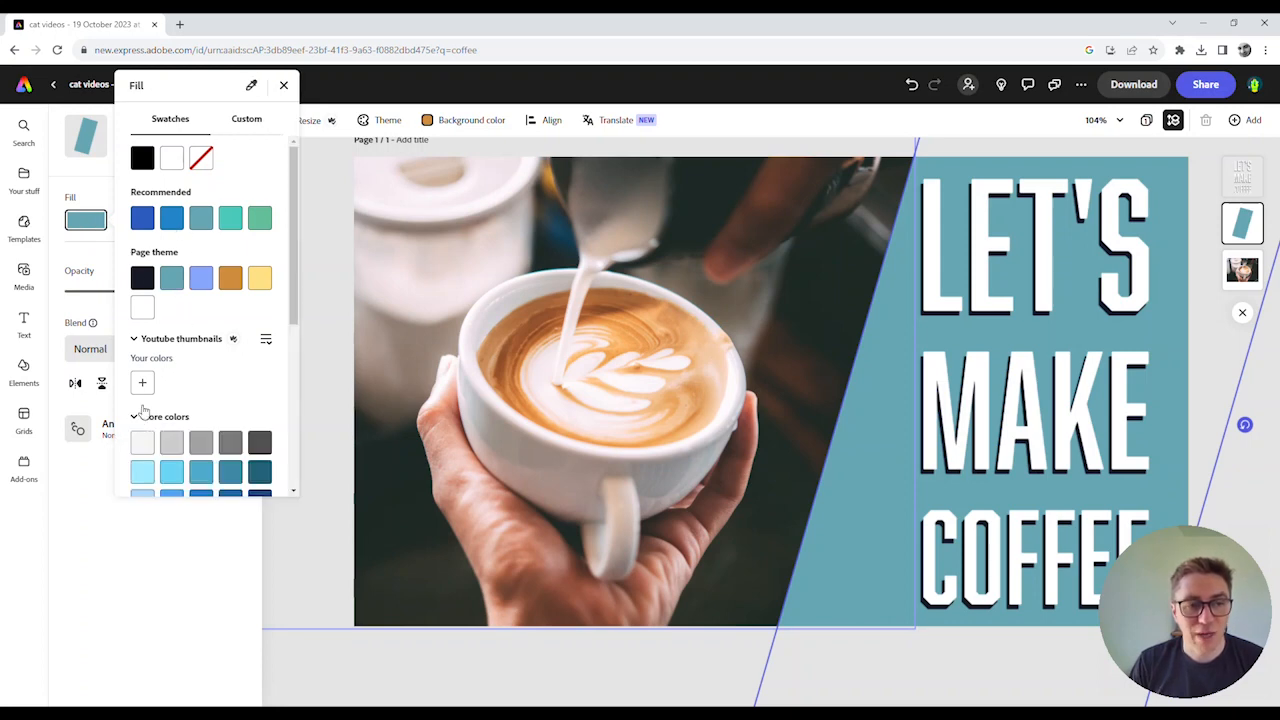
{"action": "left_click", "coordinate": [252, 86]}
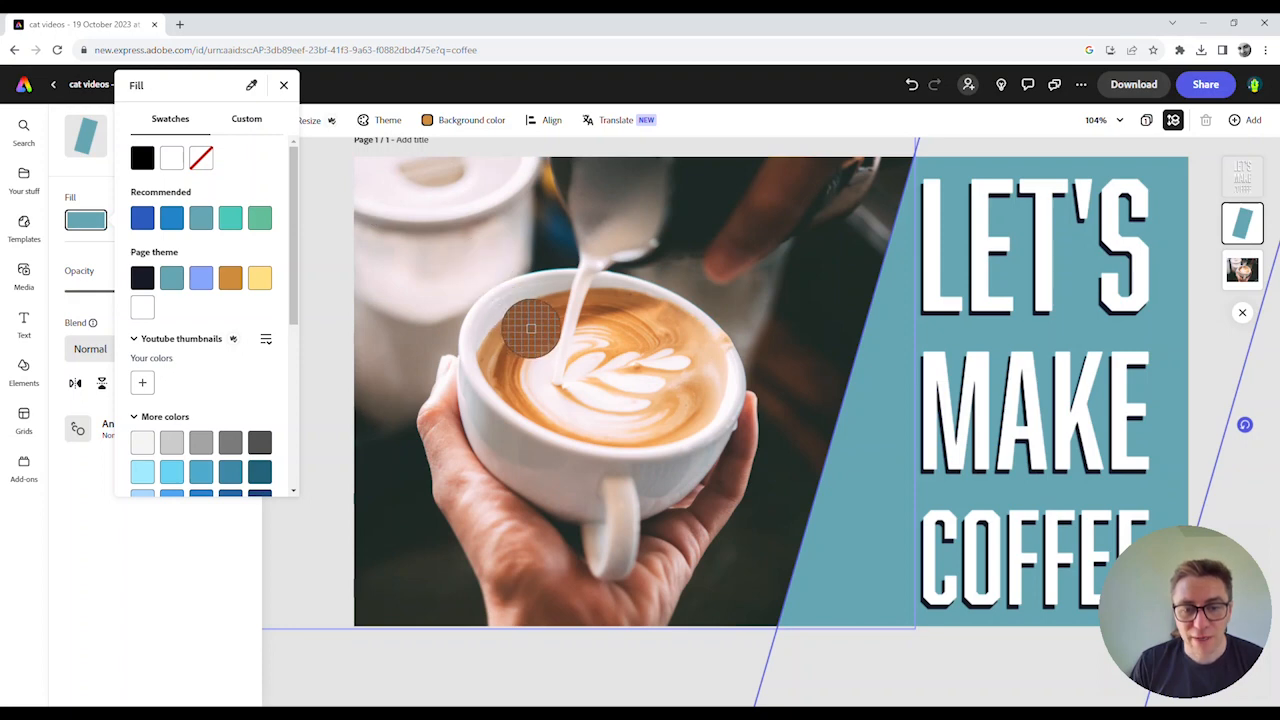
{"action": "left_click", "coordinate": [531, 324]}
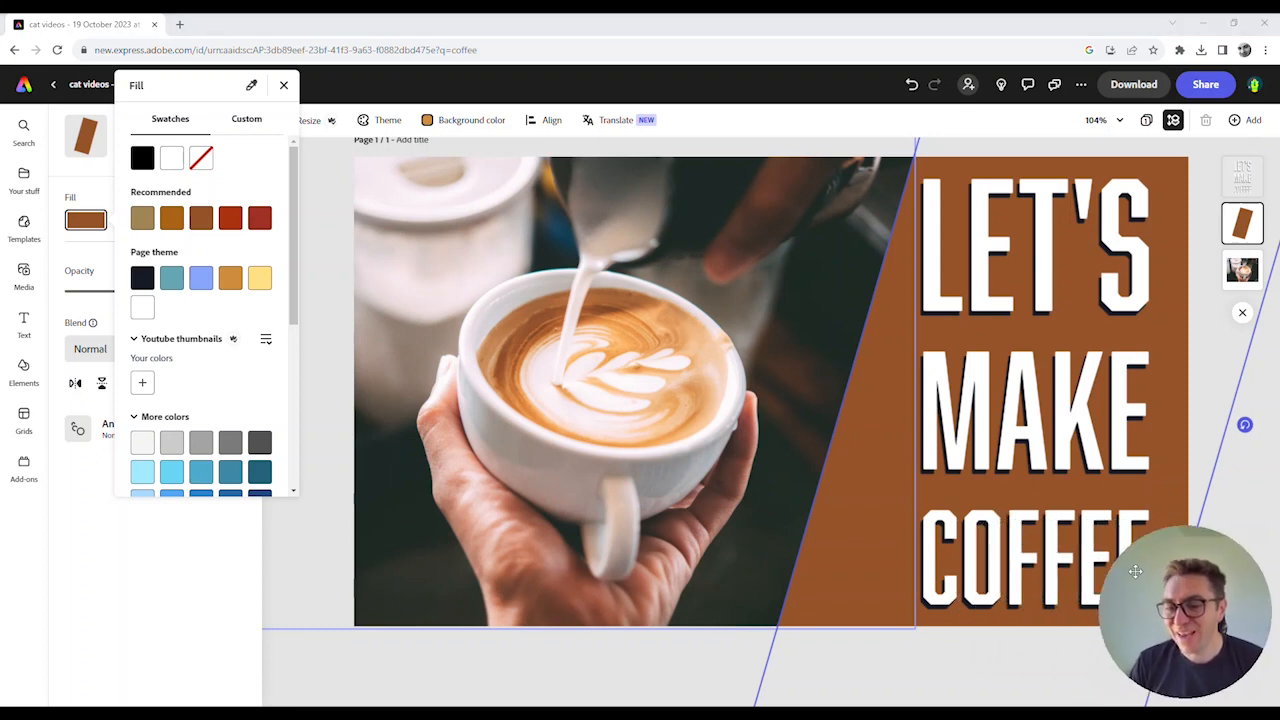
{"action": "left_click", "coordinate": [298, 405]}
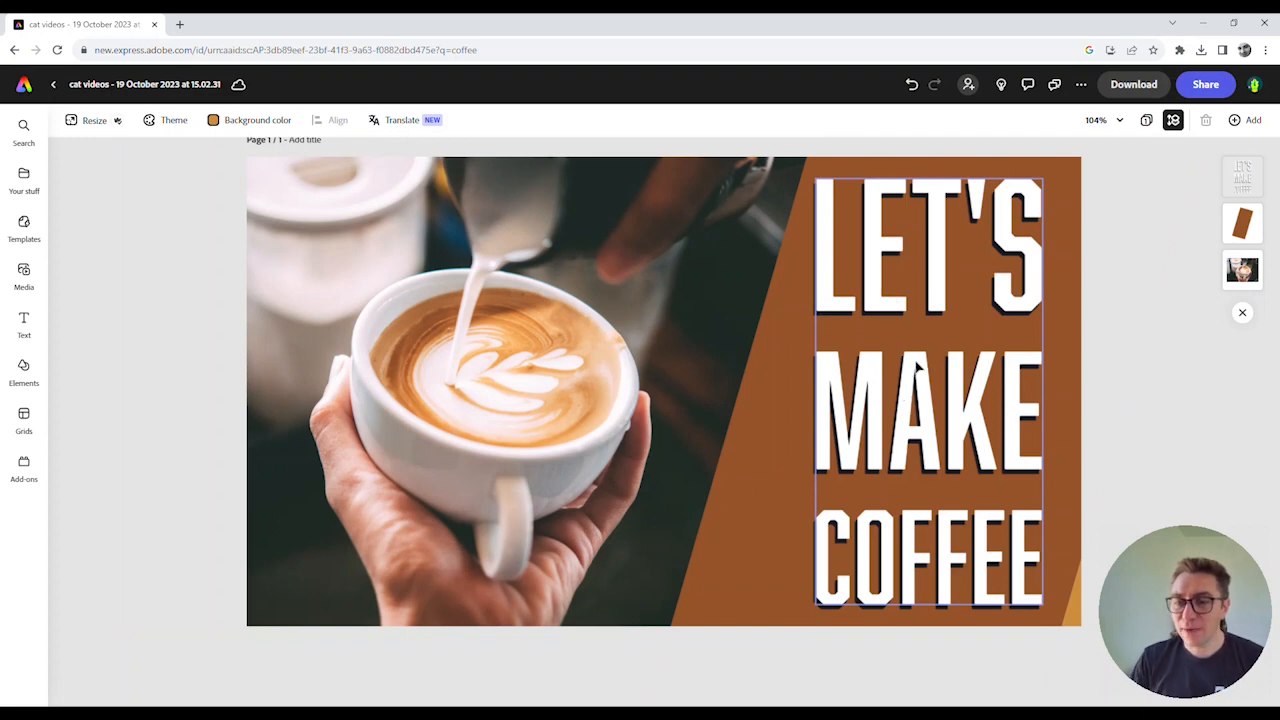
- Give the "LET'S MAKE COFFEE" text a Drift entrance animation and a Breathe looping animation
{"action": "left_click", "coordinate": [888, 308]}
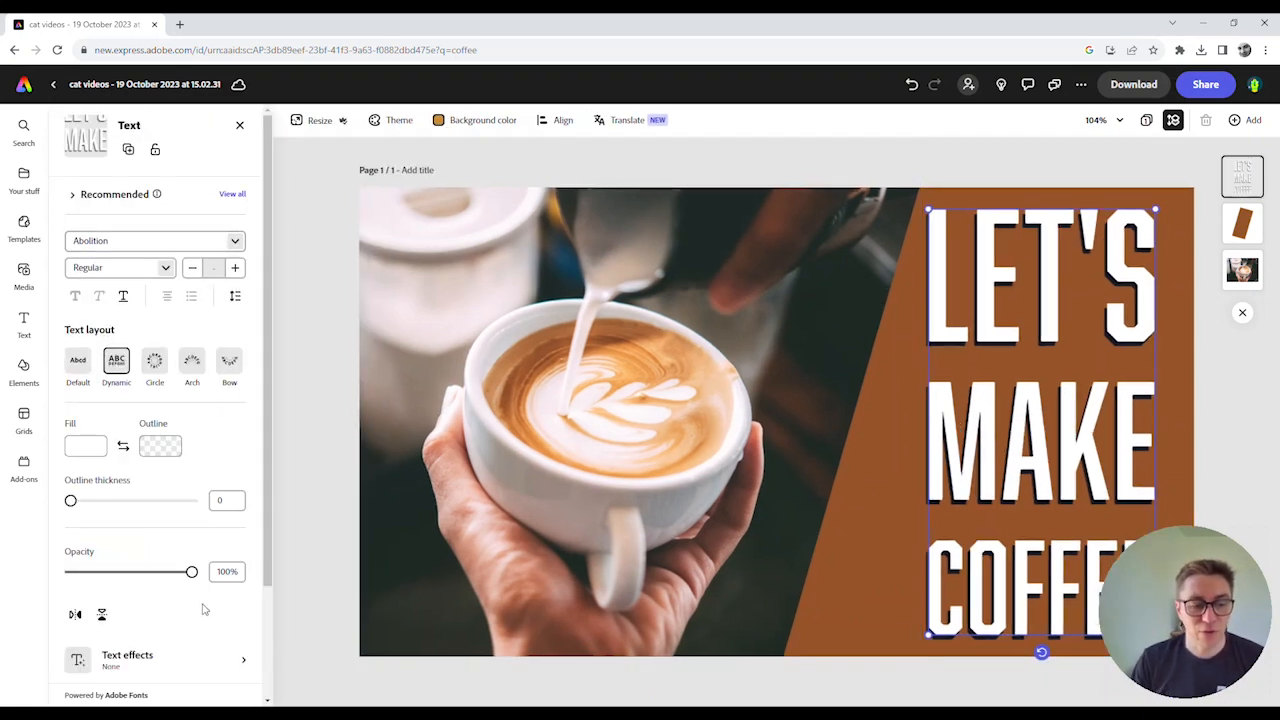
{"action": "scroll", "coordinate": [203, 609], "scroll_direction": "down", "scroll_amount": 2}
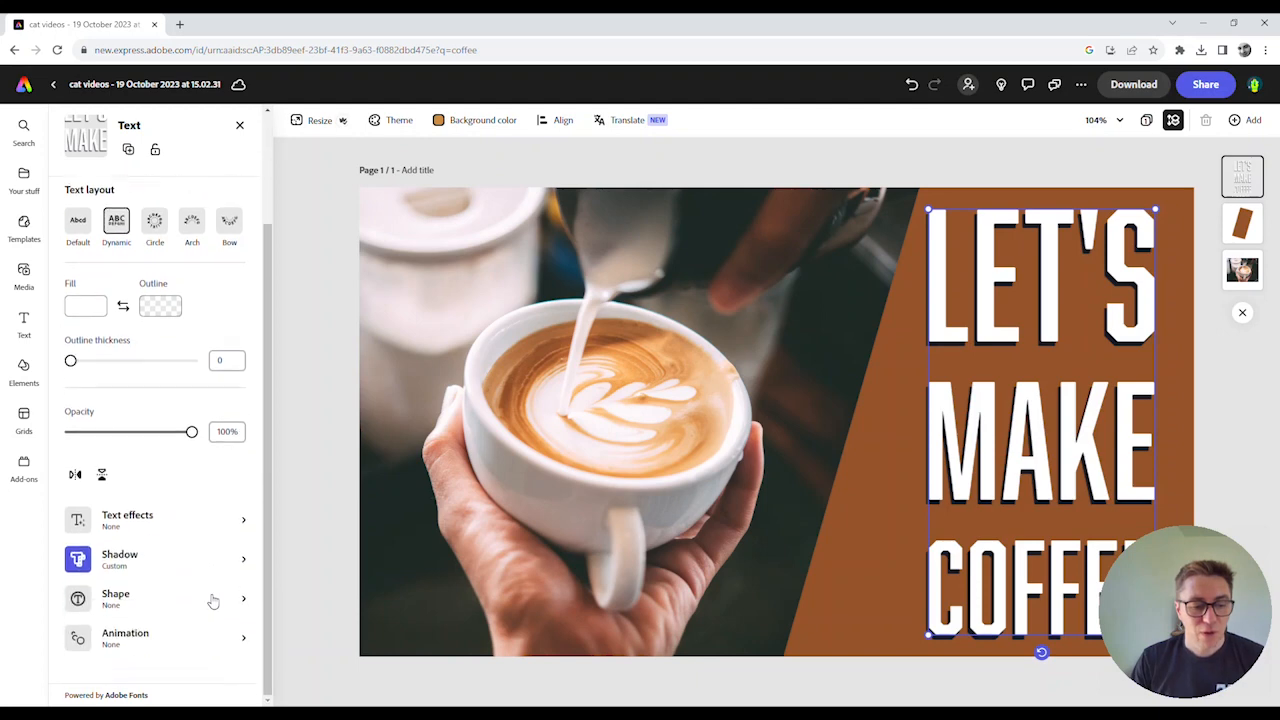
{"action": "left_click", "coordinate": [151, 644]}
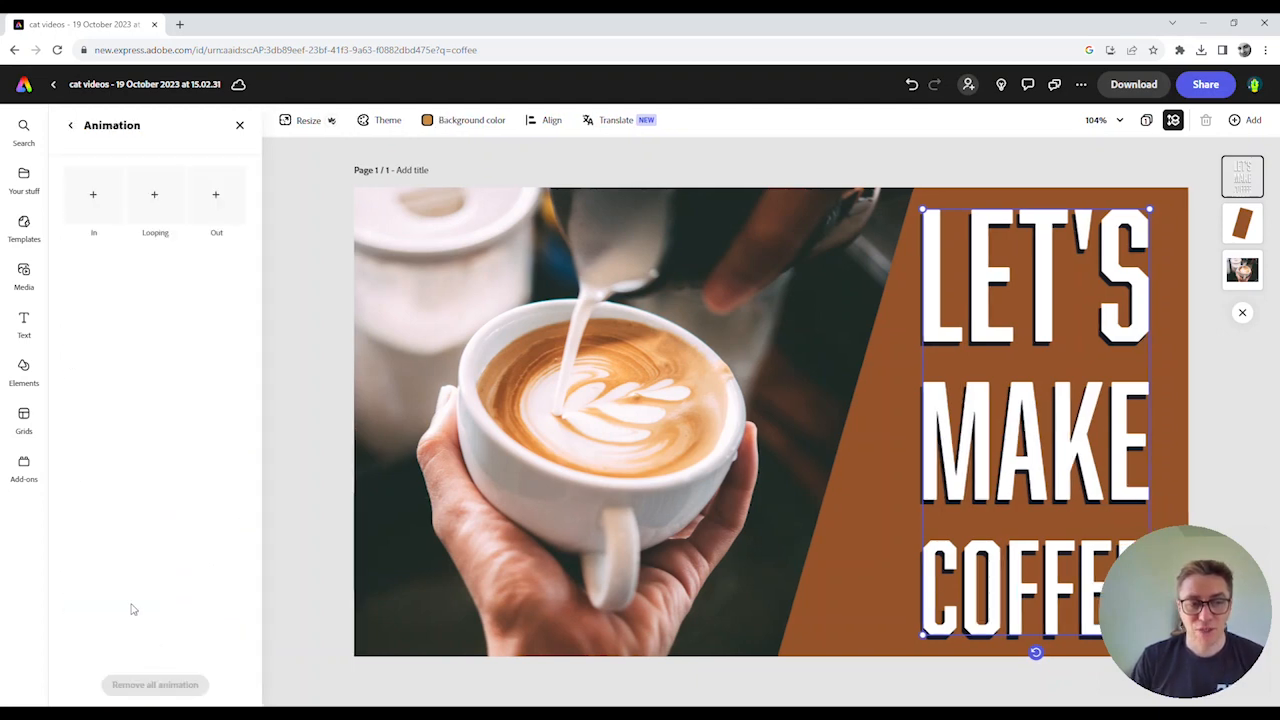
{"action": "left_click", "coordinate": [93, 195]}
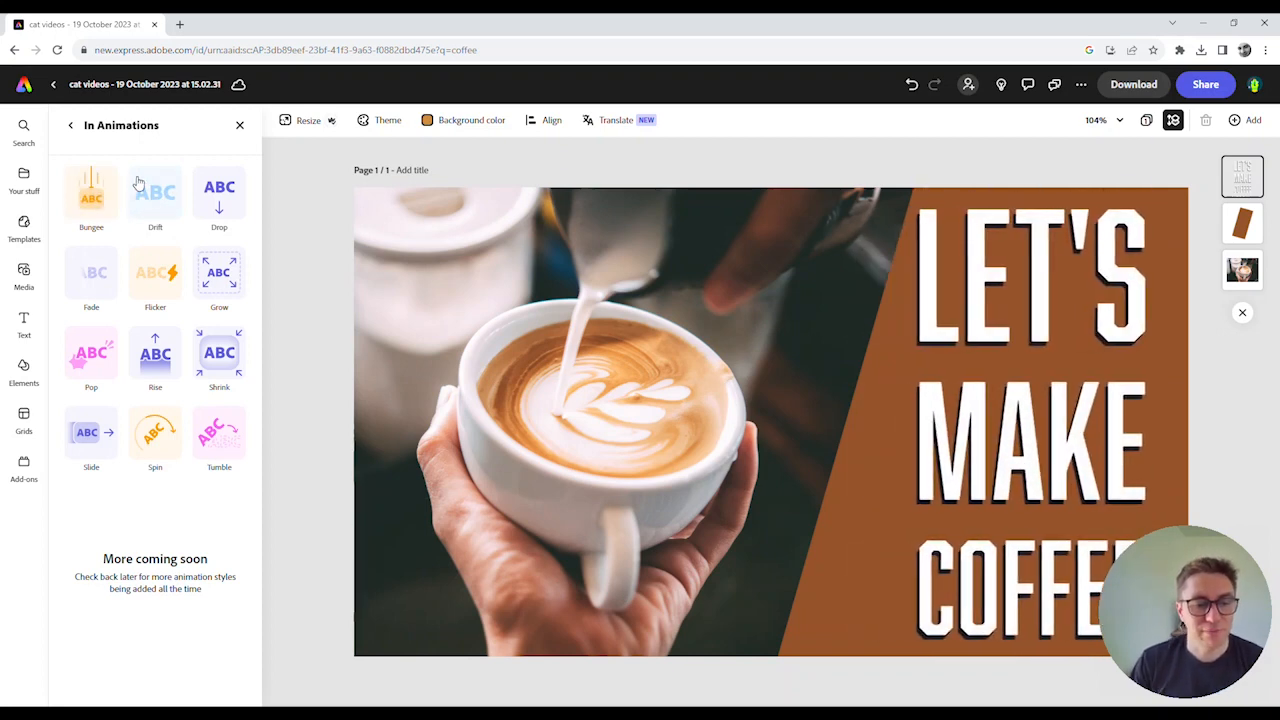
{"action": "left_click", "coordinate": [153, 203]}
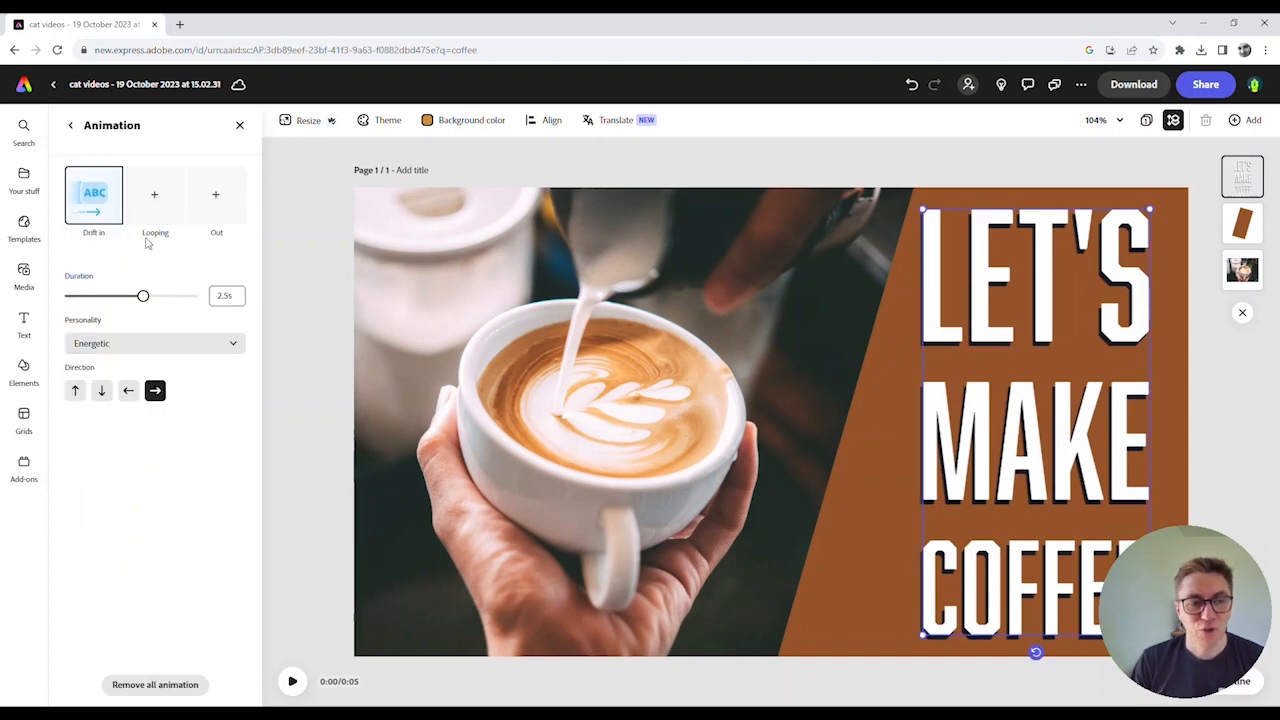
{"action": "left_click", "coordinate": [156, 196]}
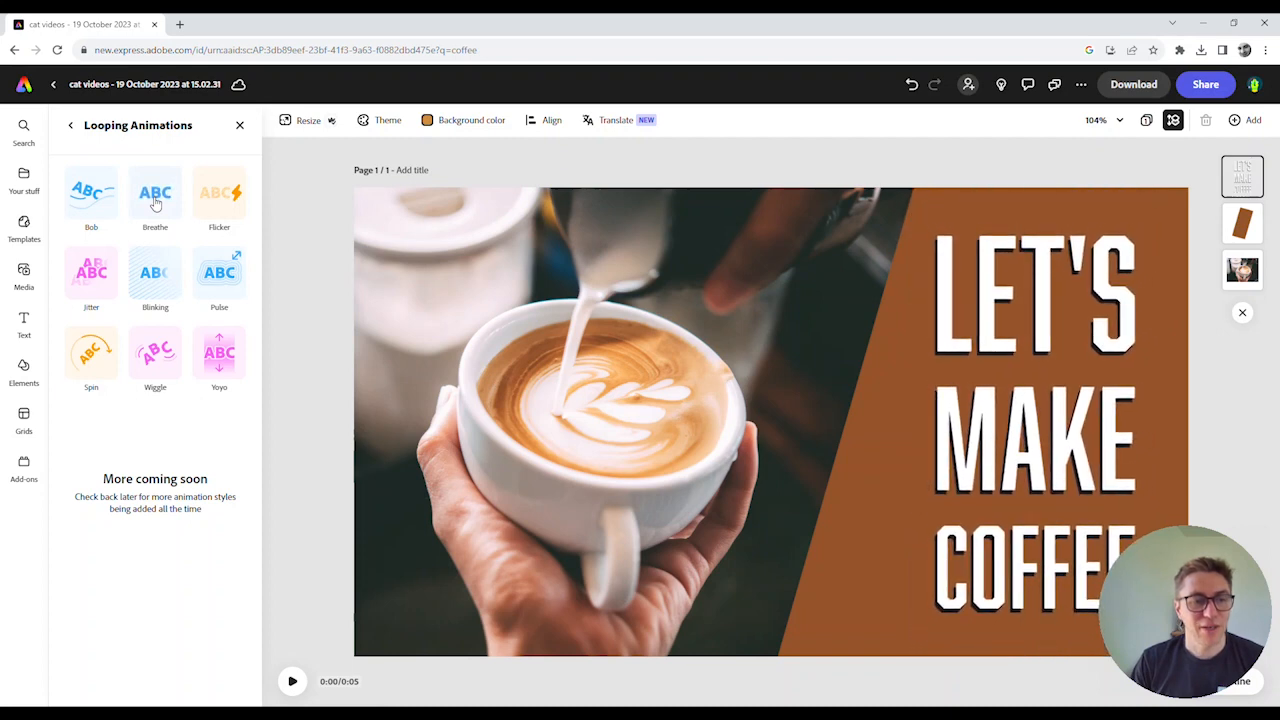
{"action": "left_click", "coordinate": [155, 200]}
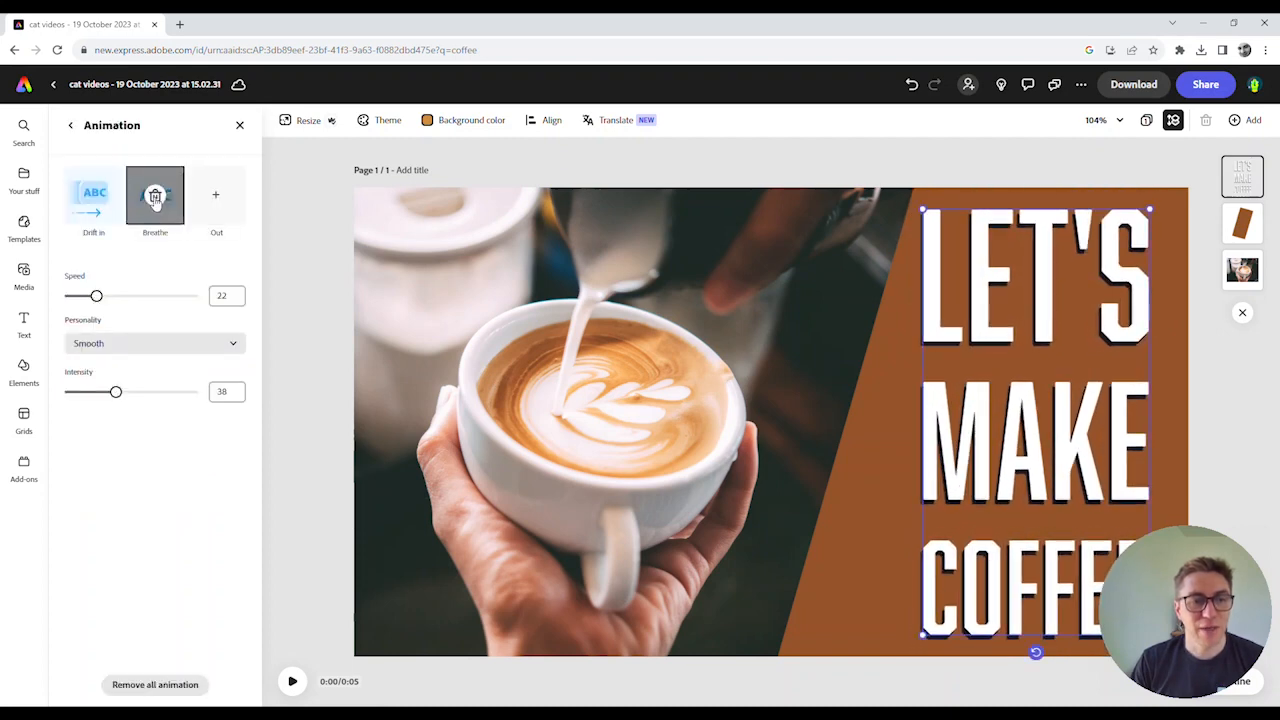
- Add a Drift exit animation to the heading text and set its duration to 3.03 s
{"action": "left_click", "coordinate": [217, 212]}
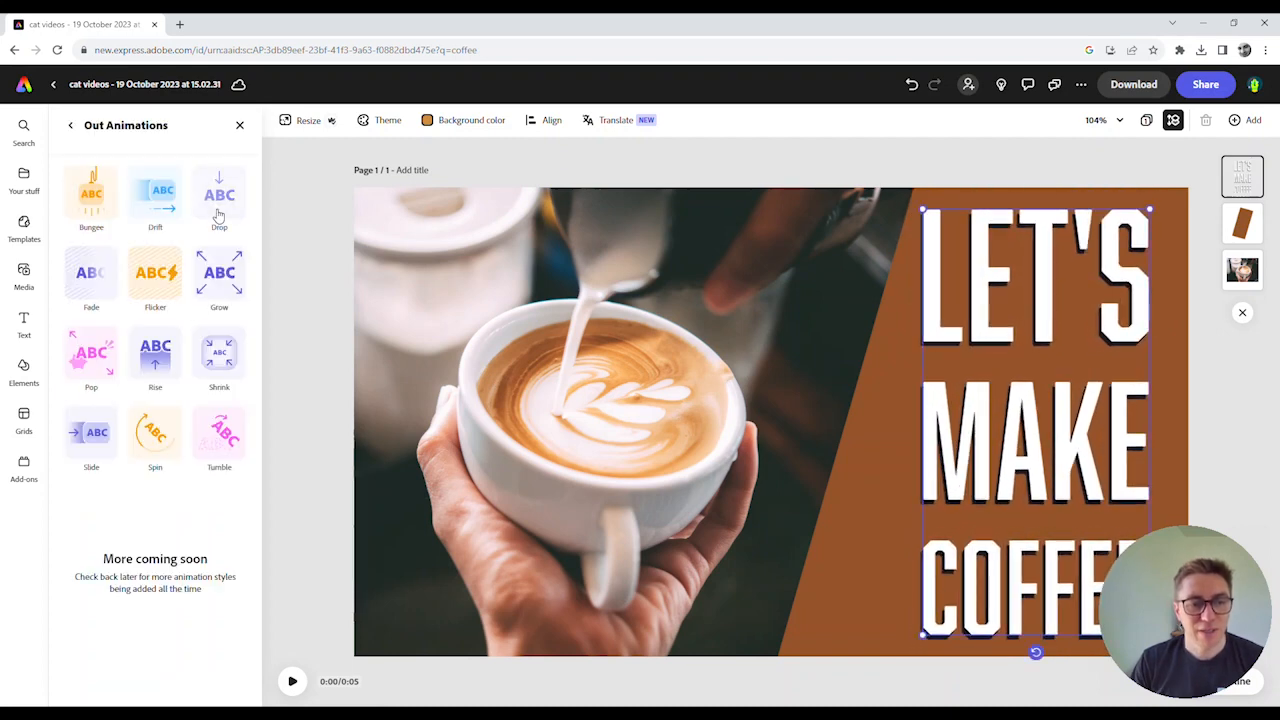
{"action": "left_click", "coordinate": [160, 205]}
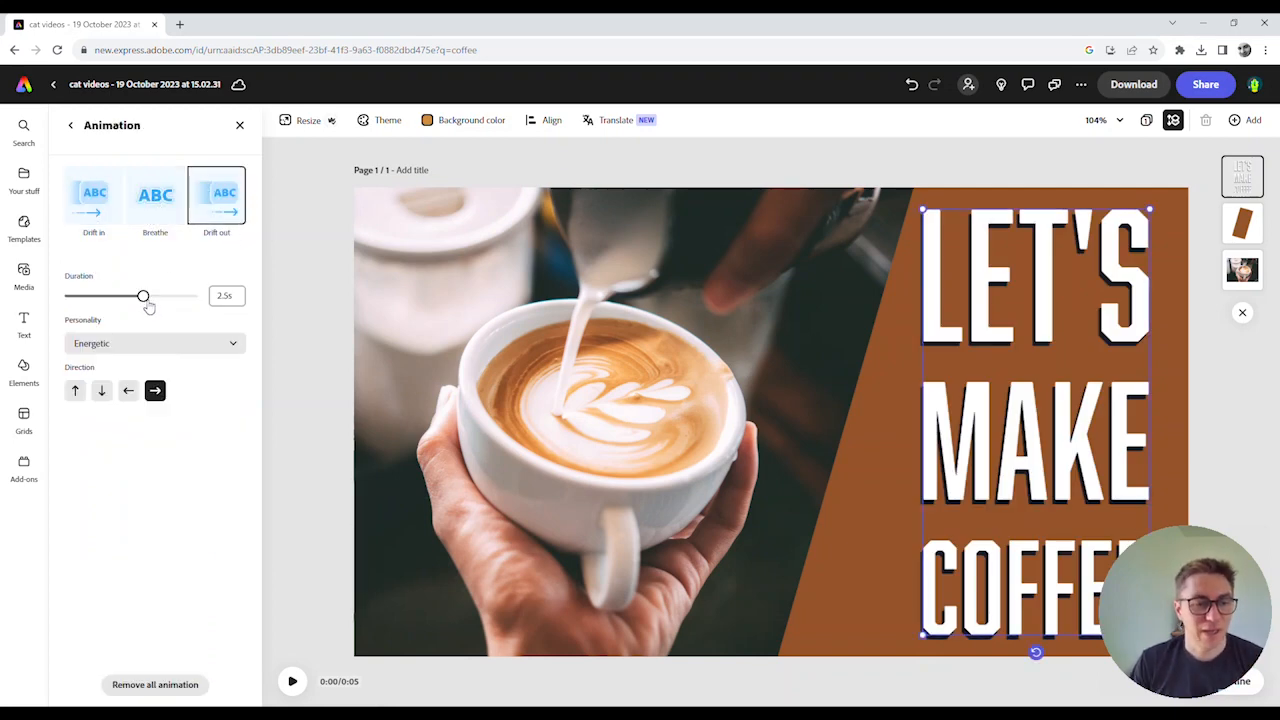
{"action": "left_click_drag", "start_coordinate": [147, 302], "coordinate": [162, 302]}
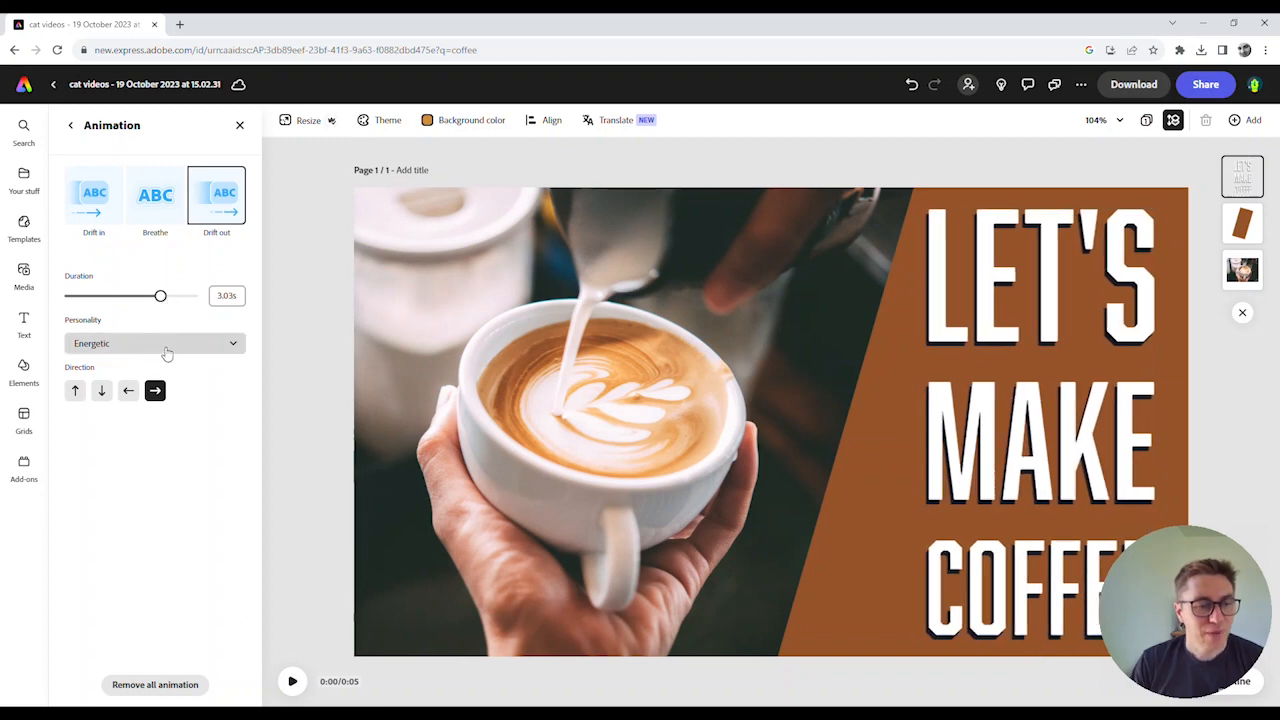
- Set the heading's exit animation personality to Smooth, try the left direction before restoring right, and preview the animation
{"action": "left_click", "coordinate": [200, 346]}
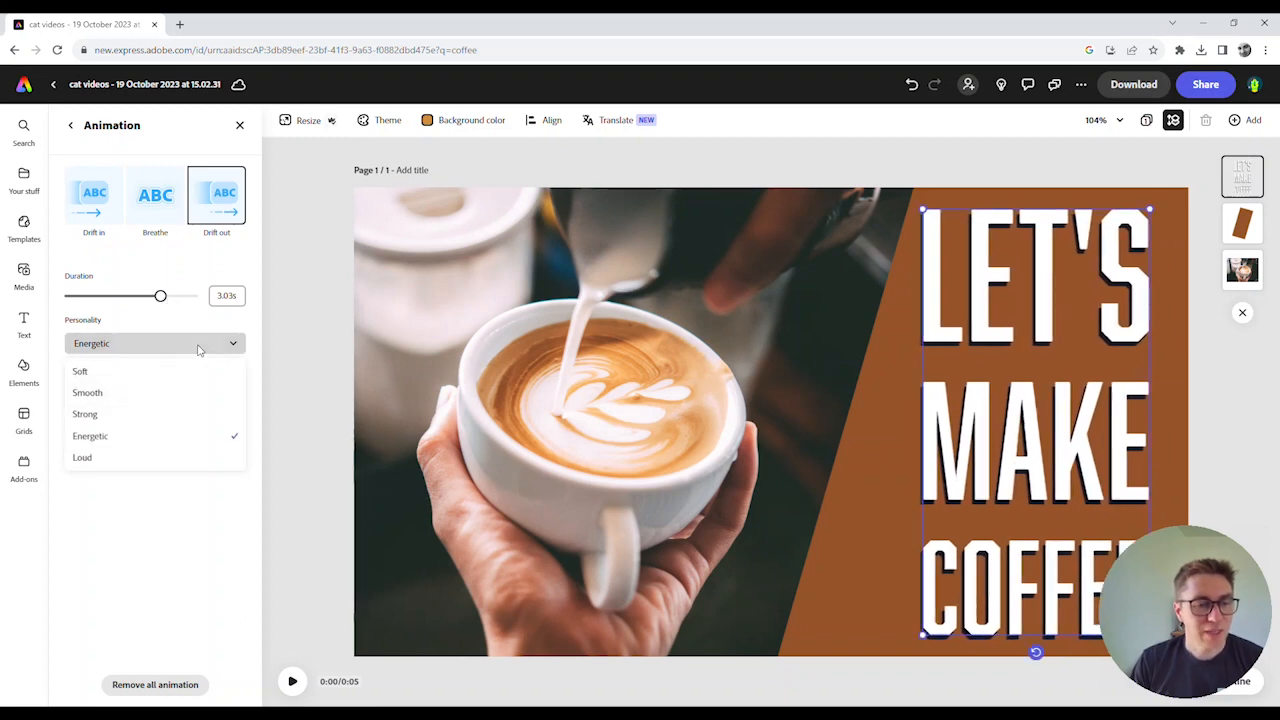
{"action": "left_click", "coordinate": [88, 393]}
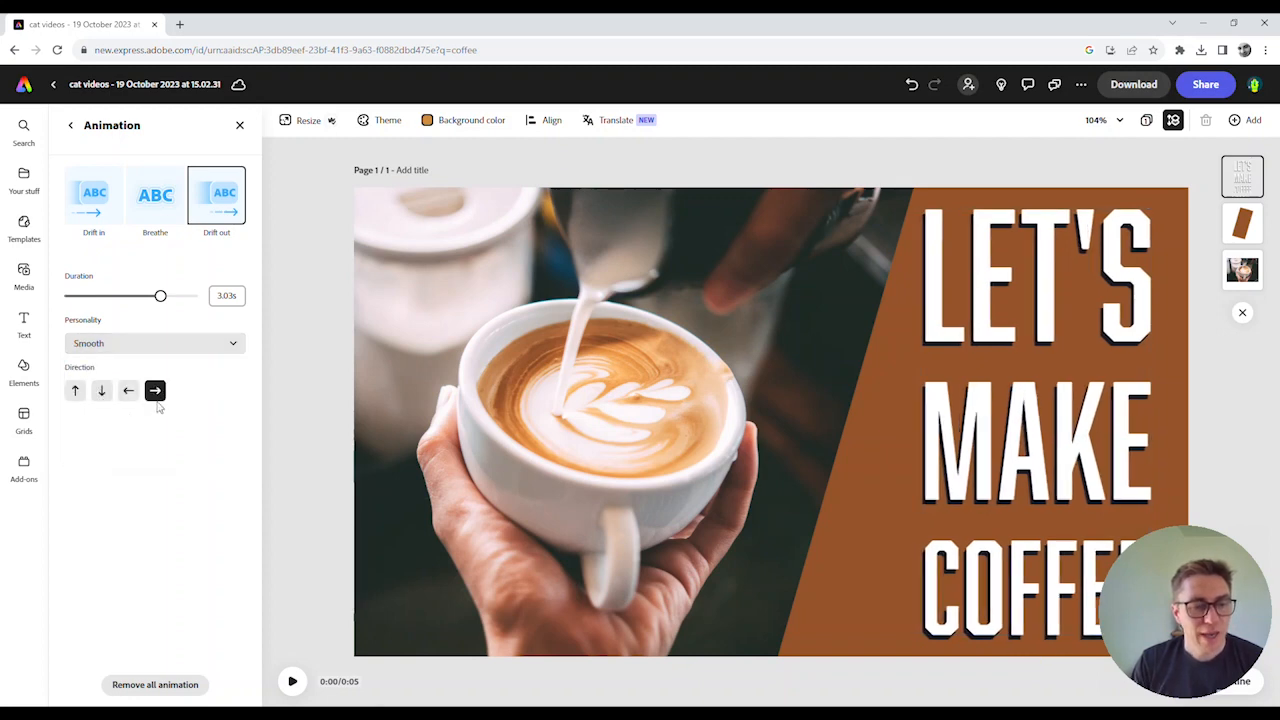
{"action": "left_click", "coordinate": [128, 391]}
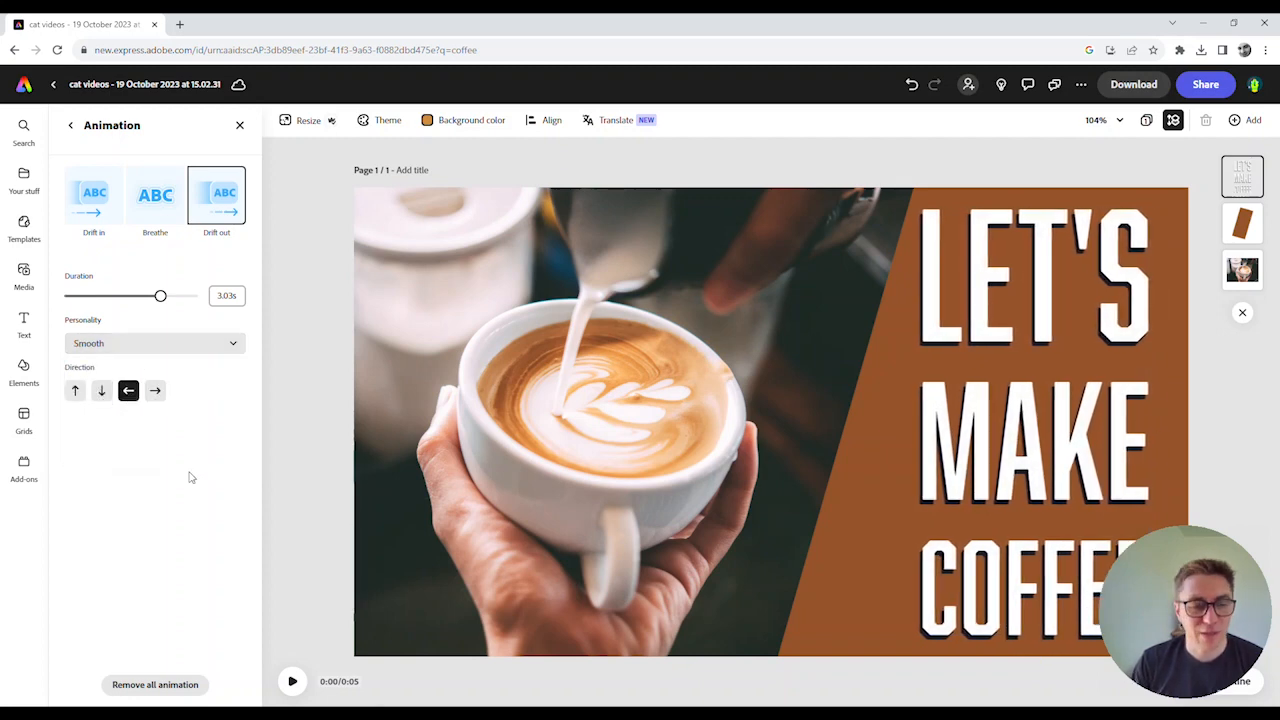
{"action": "left_click", "coordinate": [155, 391]}
{"action": "left_click", "coordinate": [292, 681]}
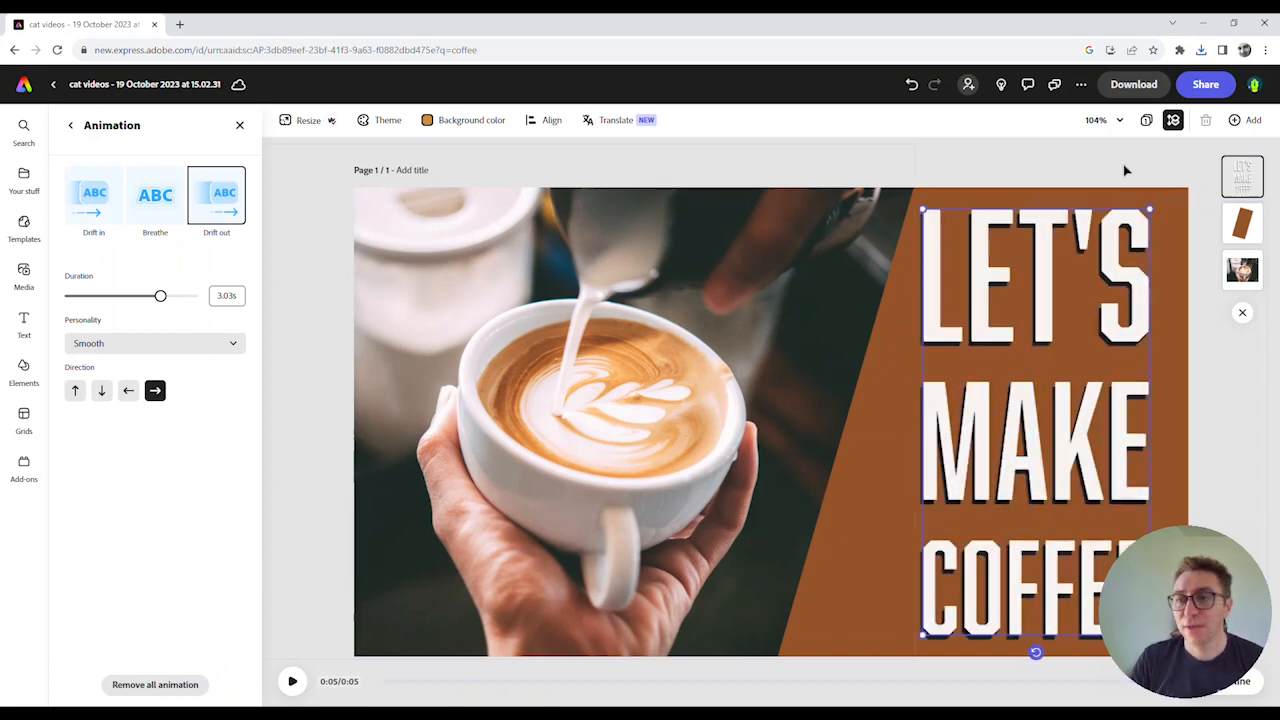
- Open the animated design's download options and its list of file formats
{"action": "left_click", "coordinate": [1140, 88]}
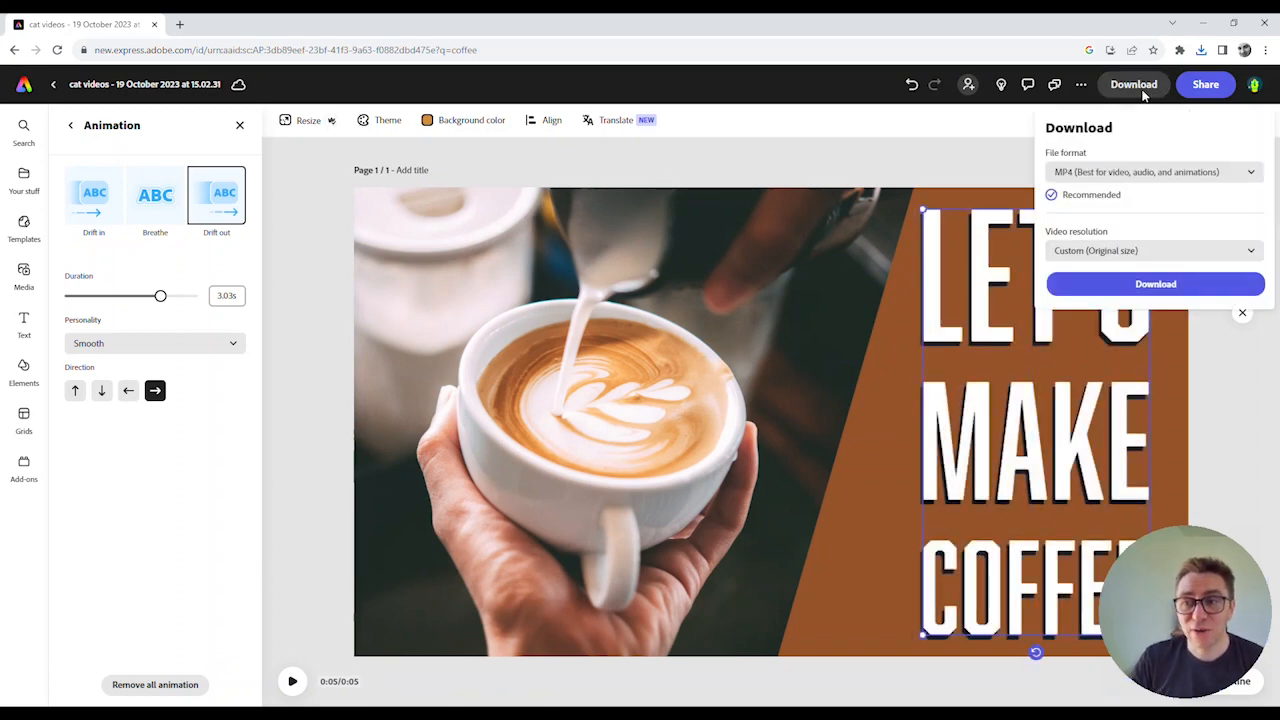
{"action": "left_click", "coordinate": [1250, 173]}
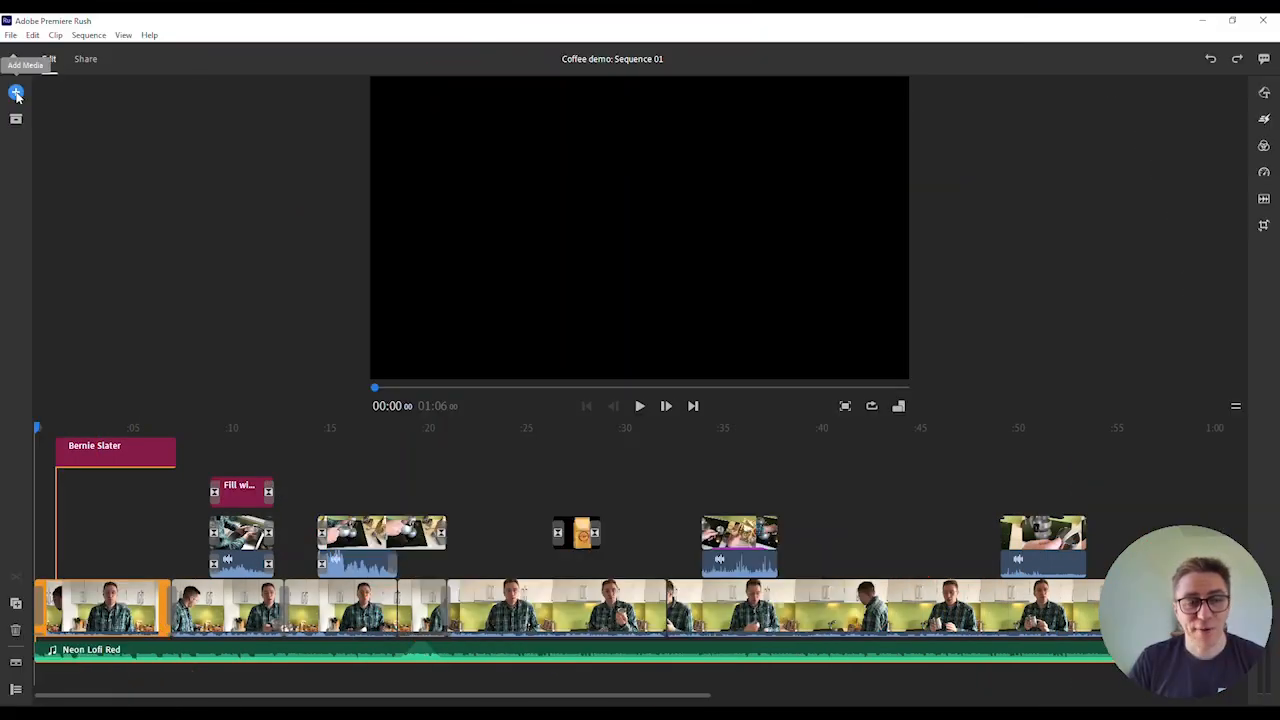
- In Premiere Rush, add the five-second "cat videos" clip from the "coffee video sample" folder to the Coffee demo sequence
{"action": "left_click", "coordinate": [15, 93]}
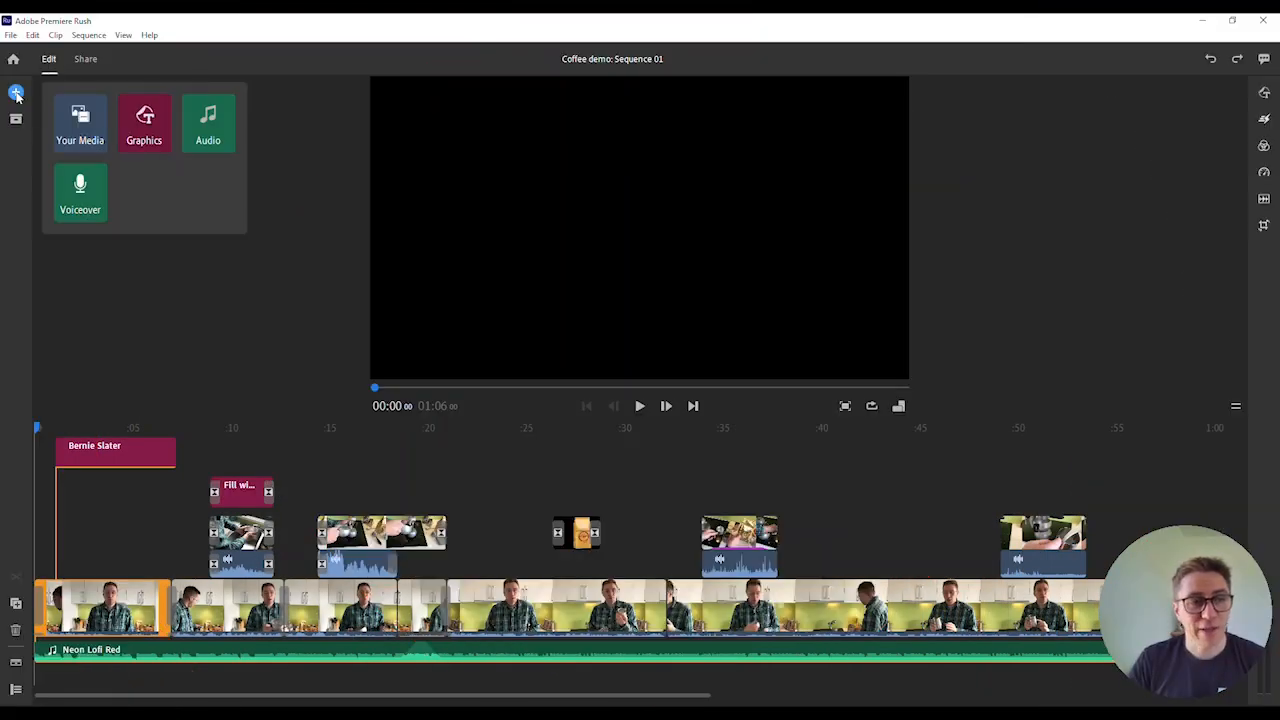
{"action": "left_click", "coordinate": [66, 119]}
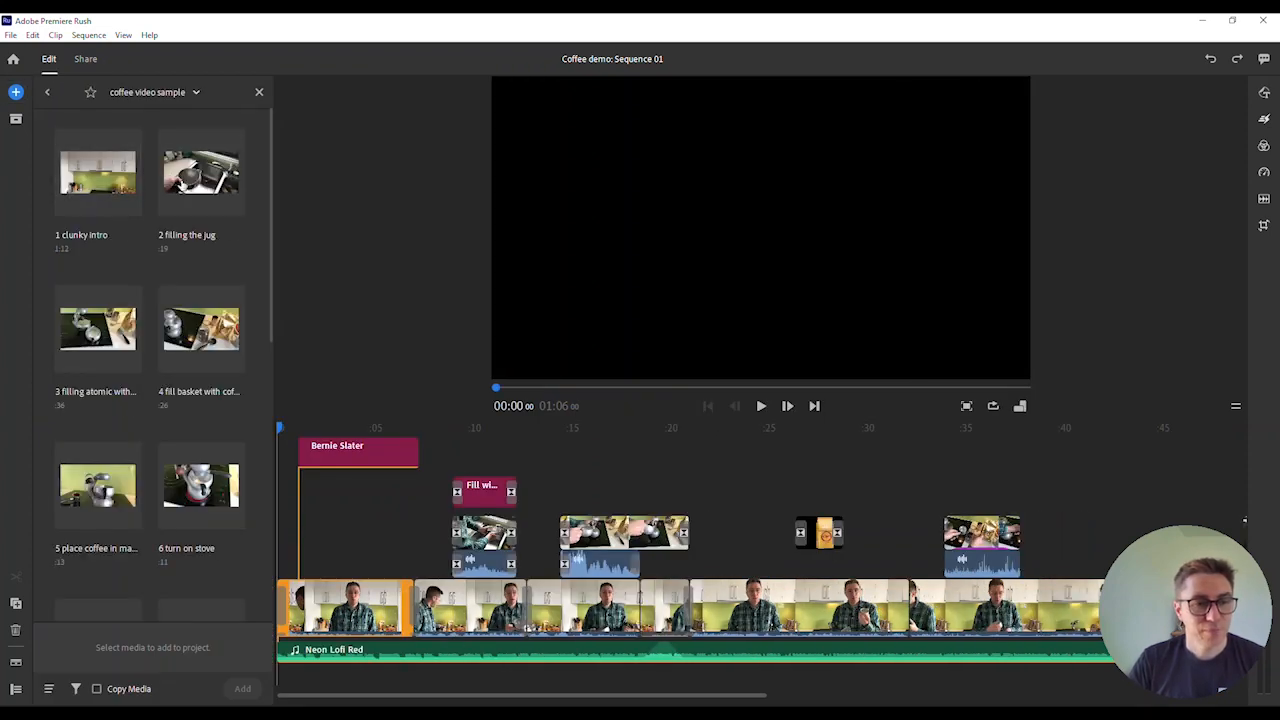
{"action": "scroll", "coordinate": [200, 198], "scroll_direction": "down", "scroll_amount": 5}
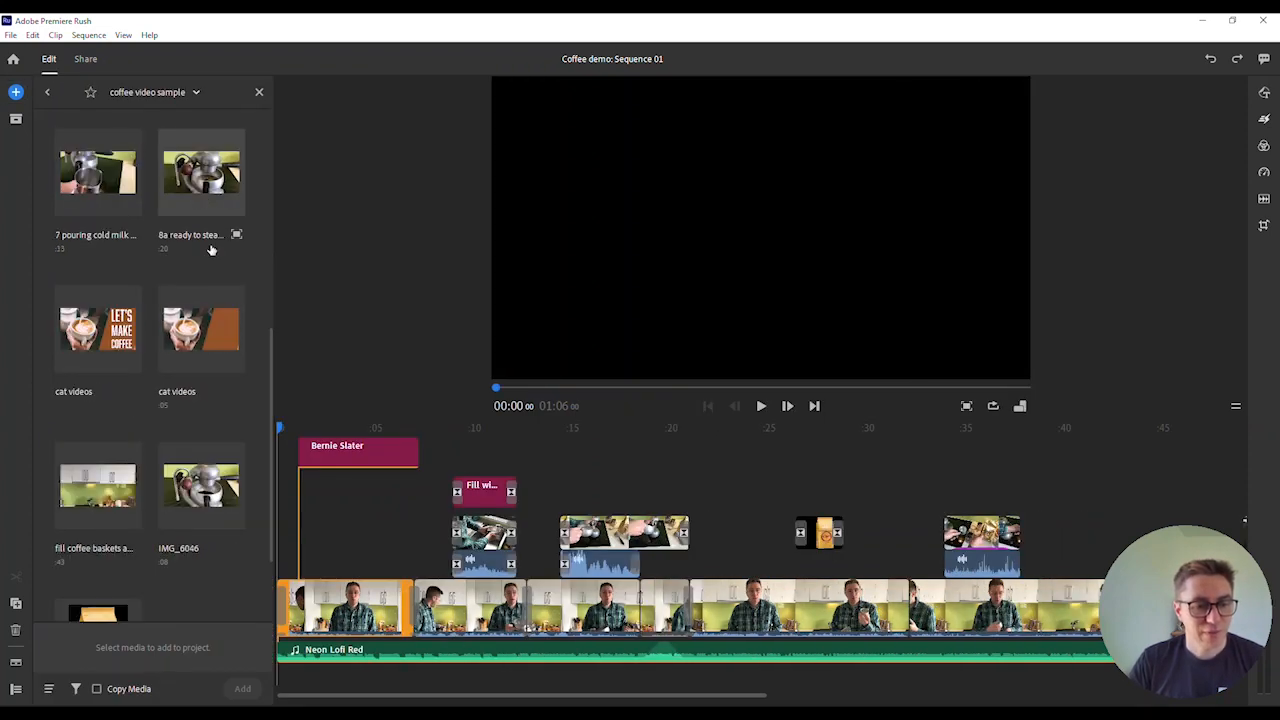
{"action": "left_click", "coordinate": [198, 343]}
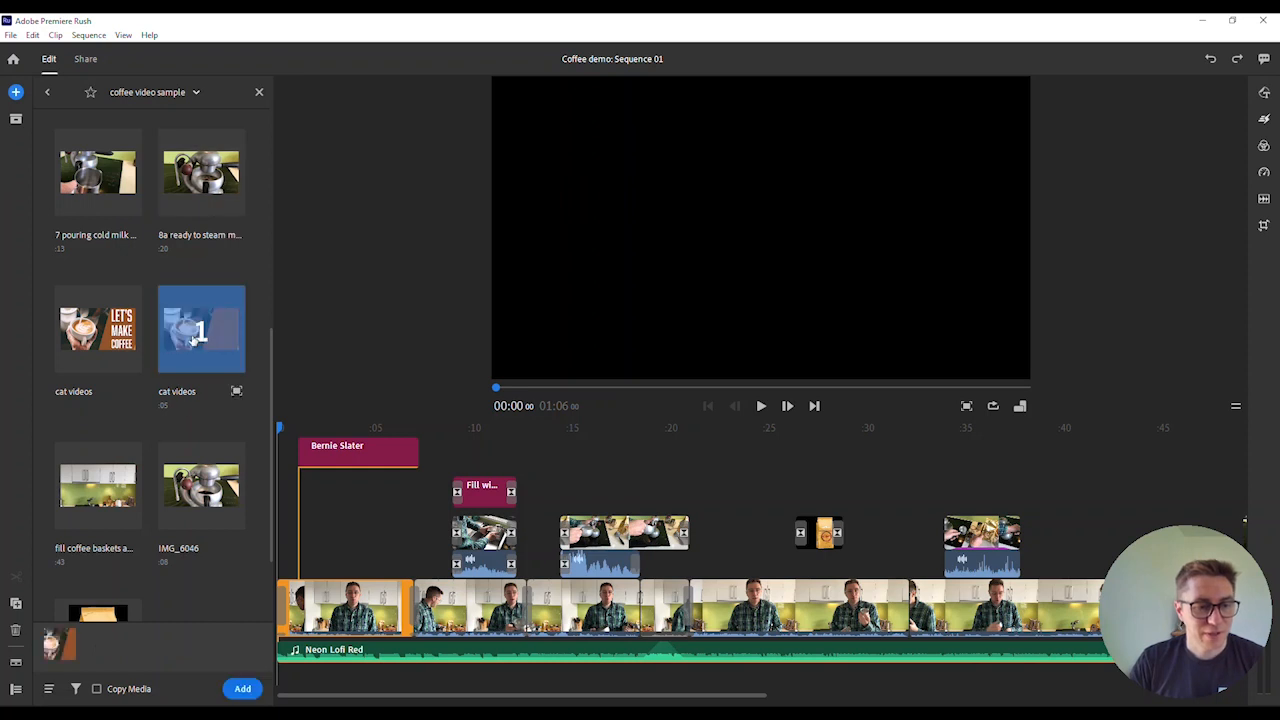
{"action": "left_click", "coordinate": [241, 688]}
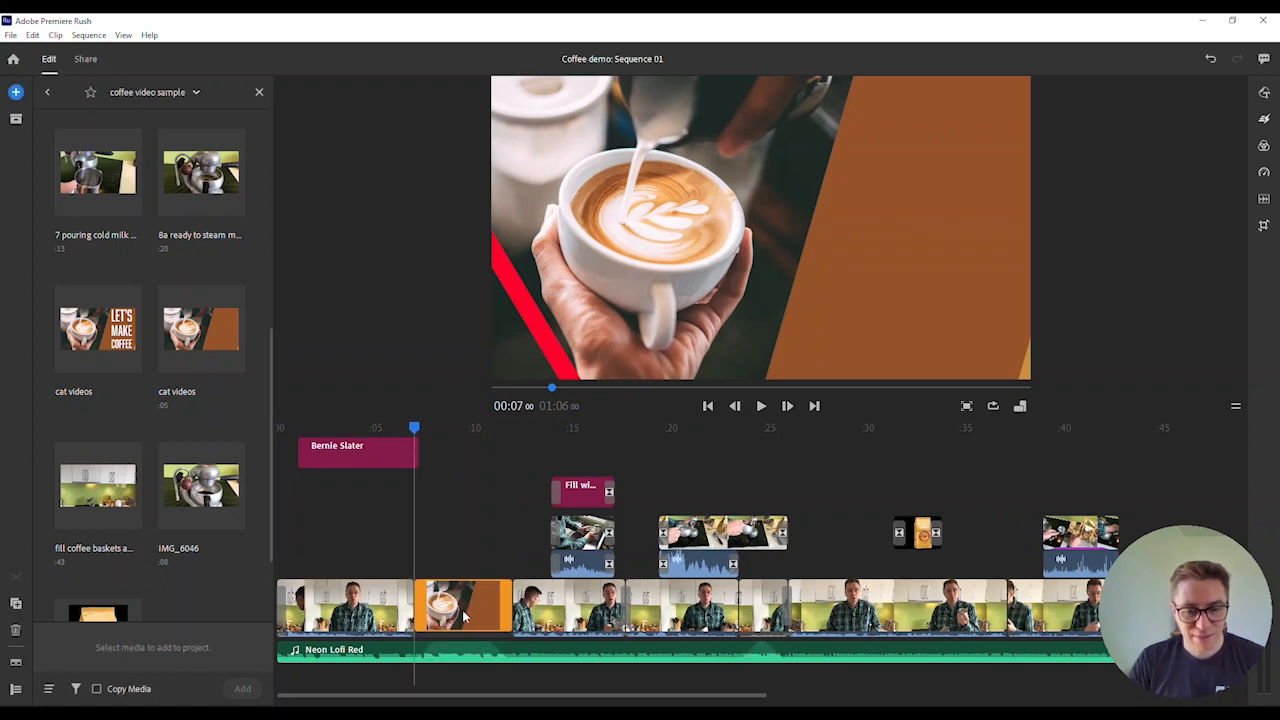
- Move the coffee title clip to the start of the sequence and extend the Neon Lofi Red music back to the beginning beneath it
{"action": "left_click_drag", "start_coordinate": [463, 615], "coordinate": [295, 598]}
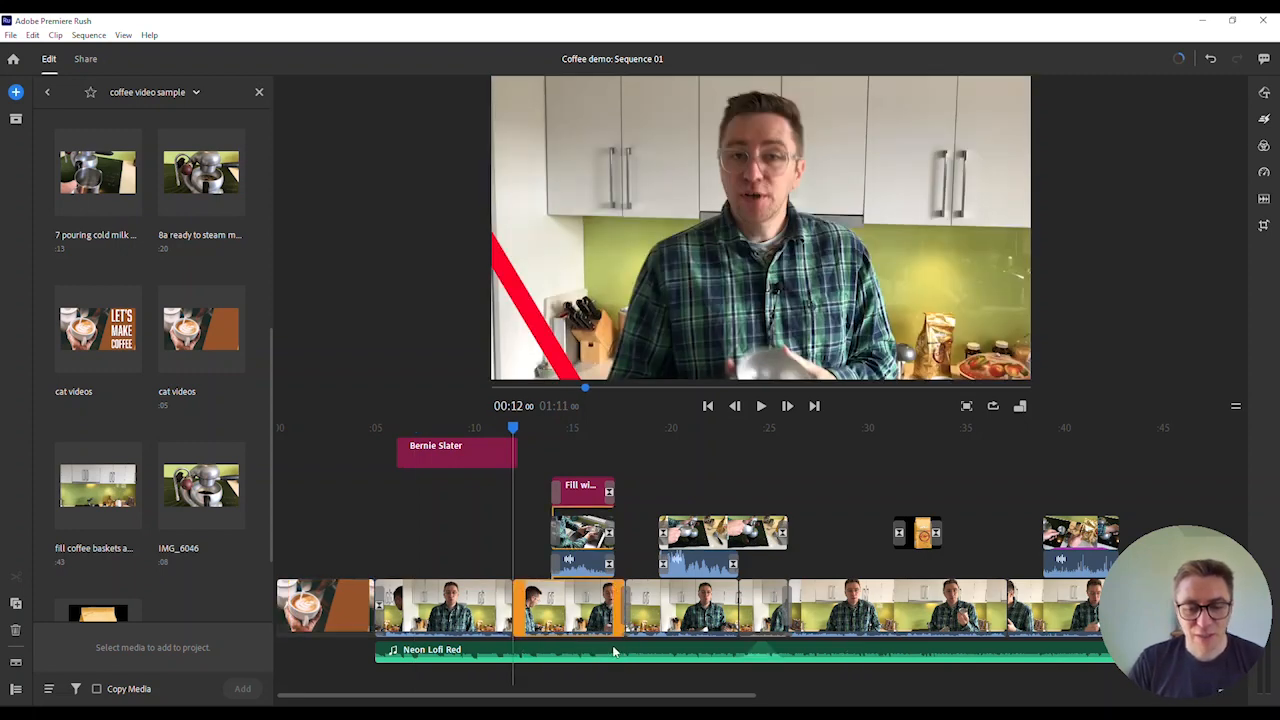
{"action": "left_click_drag", "start_coordinate": [614, 651], "coordinate": [497, 648]}
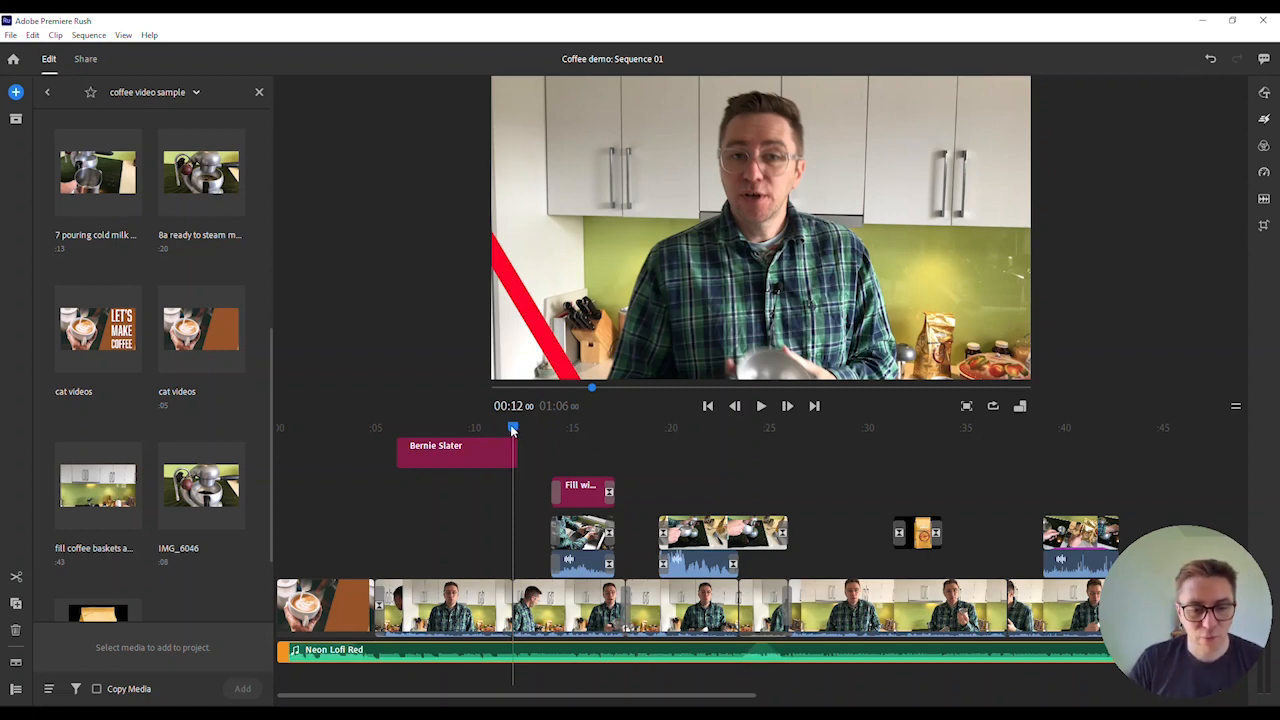
- Close the media browser and play the sequence from 00:00 to check the animated opening title
{"action": "left_click", "coordinate": [257, 92]}
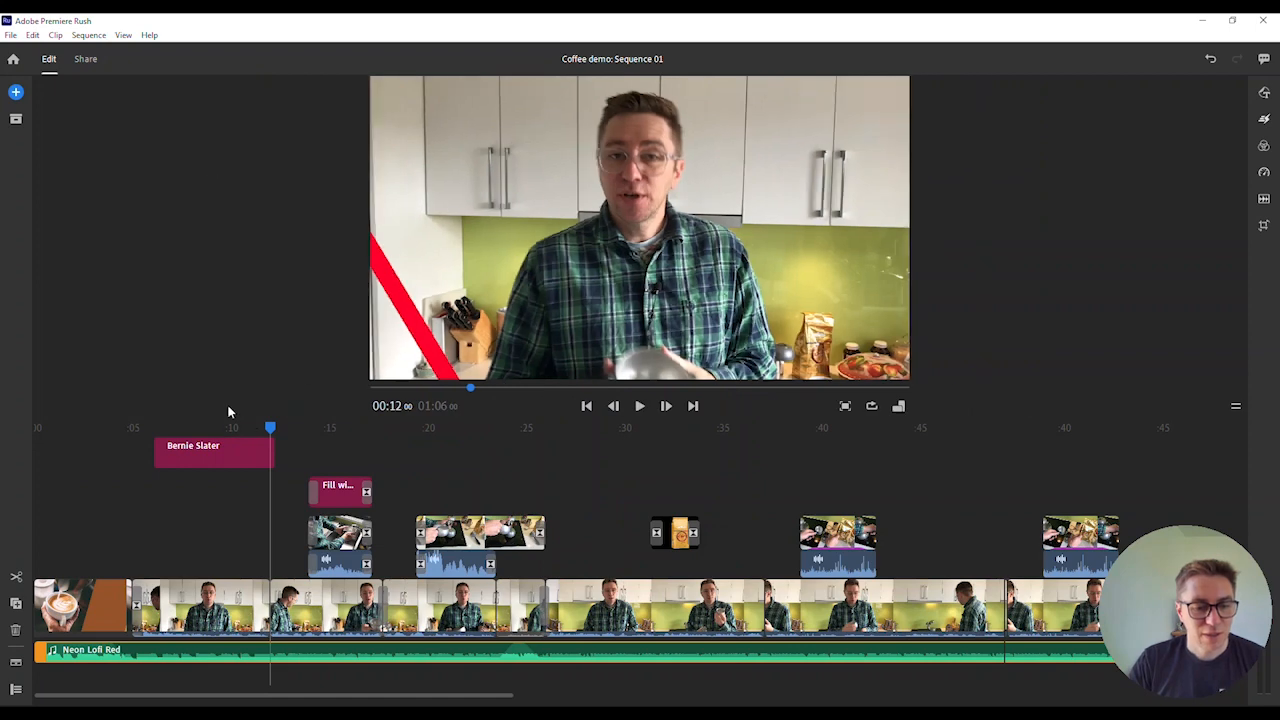
{"action": "left_click_drag", "start_coordinate": [271, 428], "coordinate": [6, 451]}
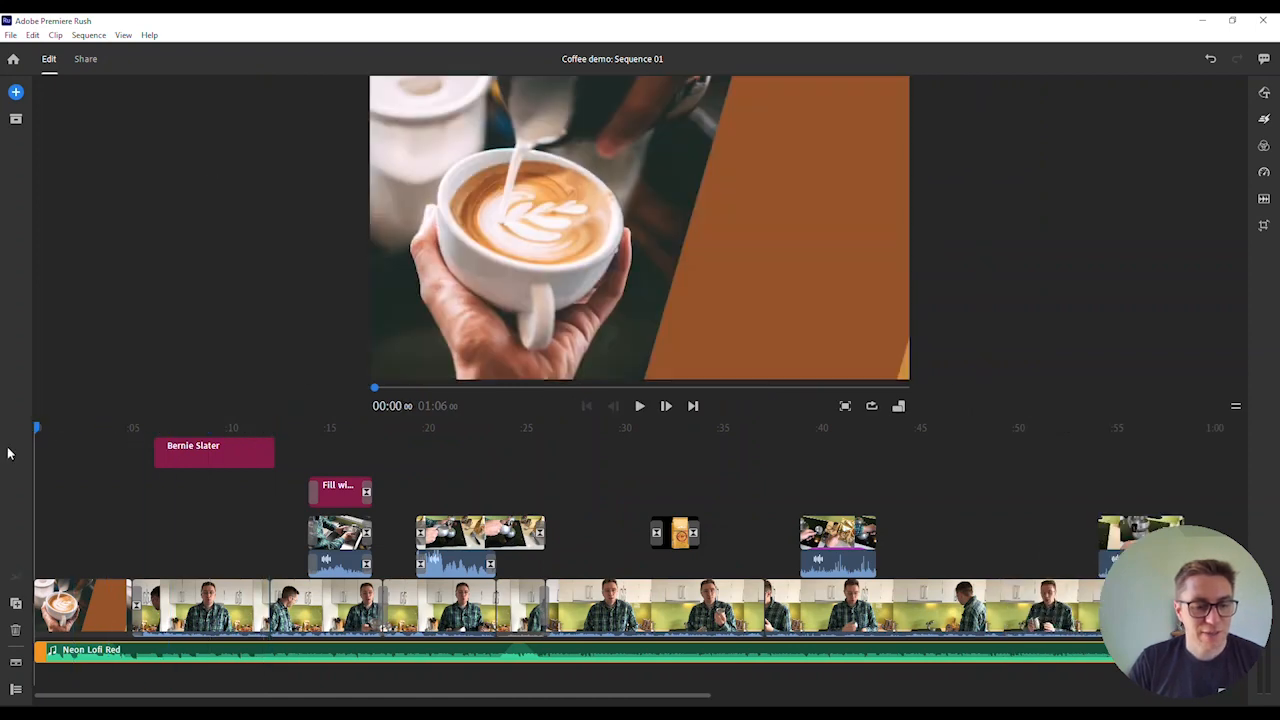
{"action": "left_click", "coordinate": [640, 406]}
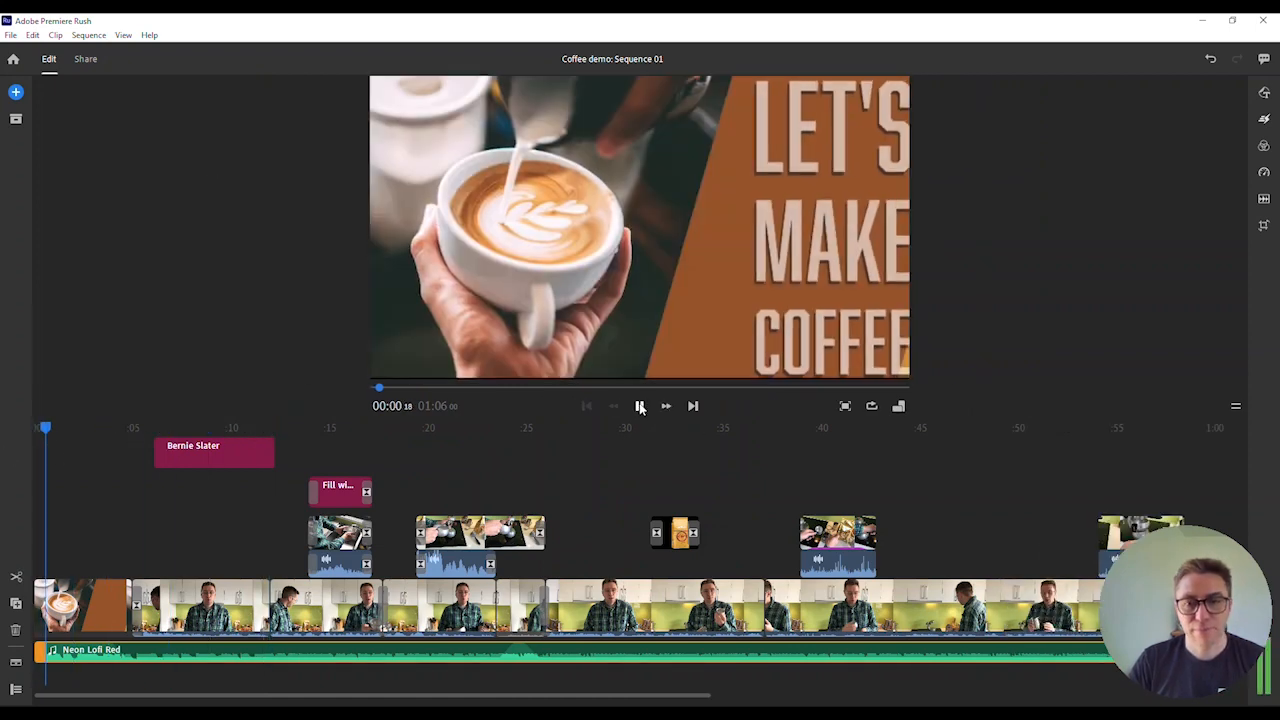